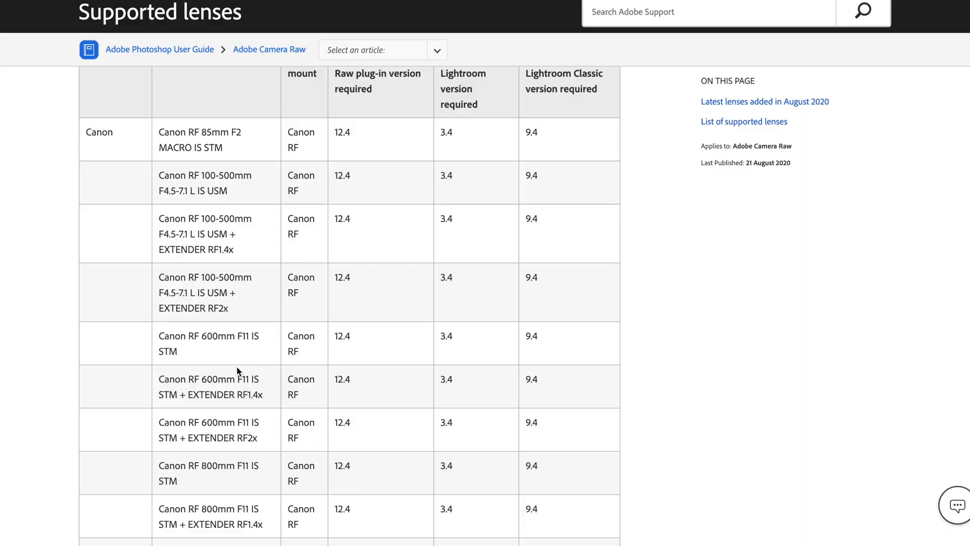
Read through the table of lenses added in August 2020 and the introduction to the list of supported lenses.
scroll(237, 365, down, 1)
scroll(237, 365, down, 1)
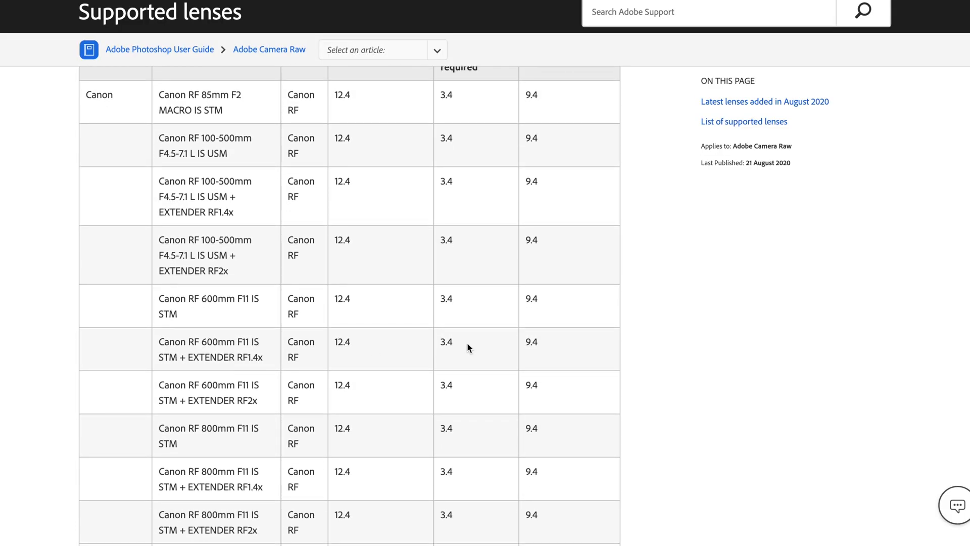
scroll(771, 362, down, 2)
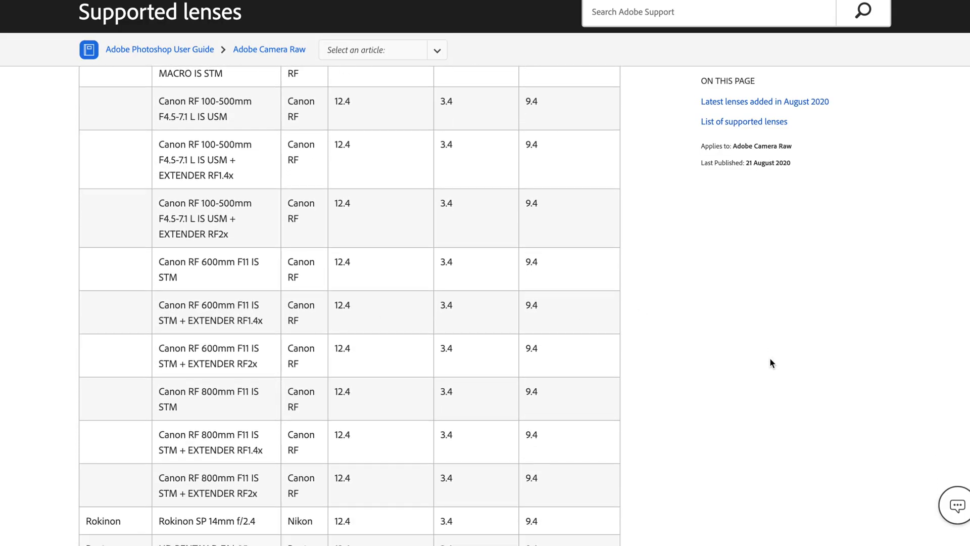
scroll(771, 363, down, 2)
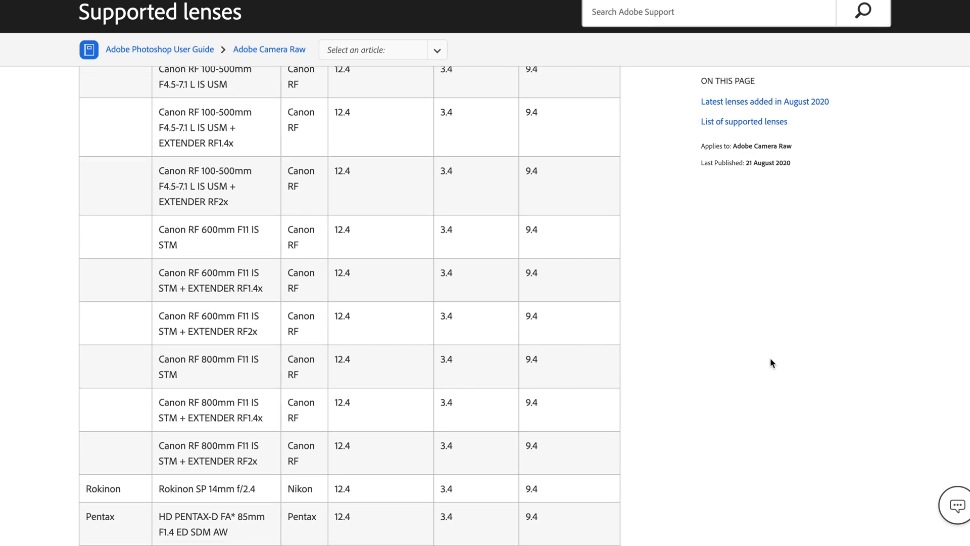
scroll(771, 362, down, 2)
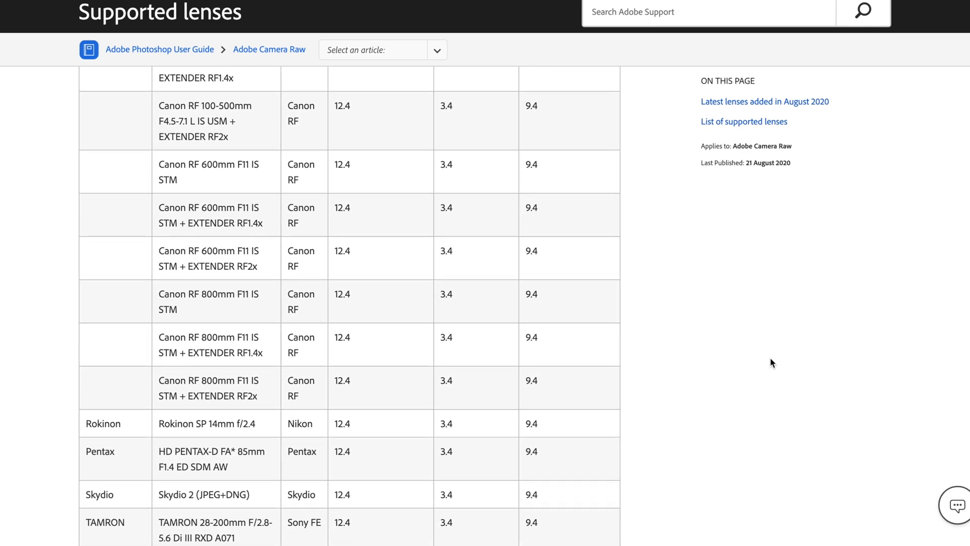
scroll(771, 359, up, 2)
scroll(770, 362, up, 2)
scroll(770, 362, down, 4)
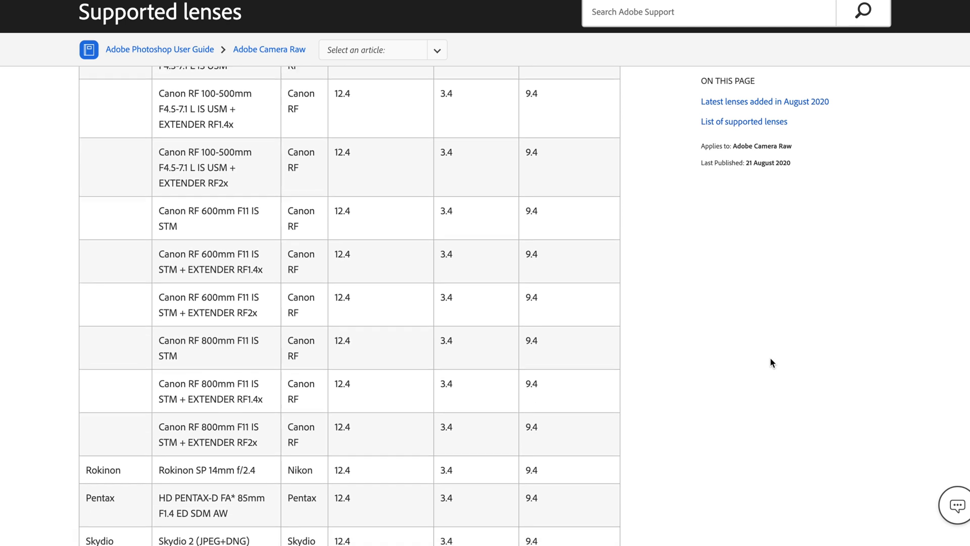
scroll(771, 358, down, 3)
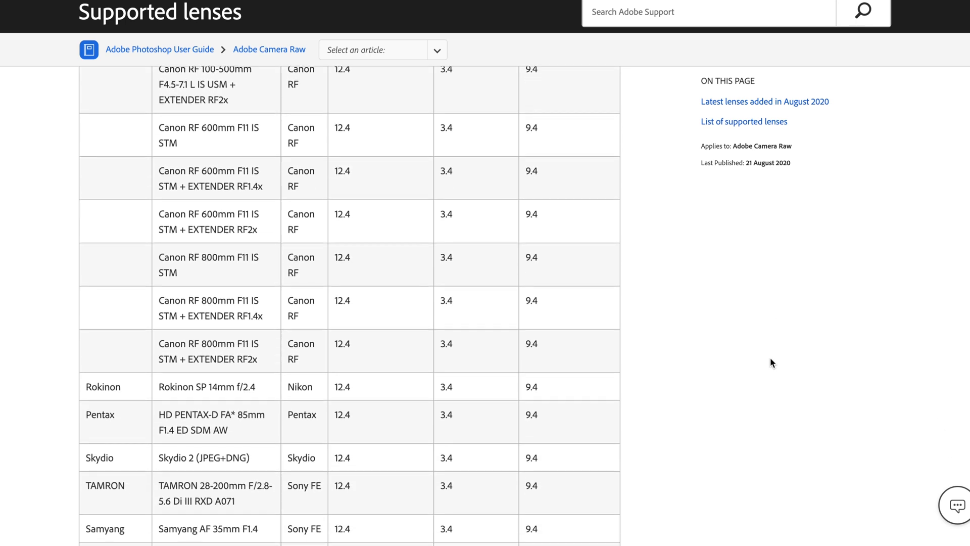
scroll(772, 363, down, 1)
scroll(777, 363, down, 3)
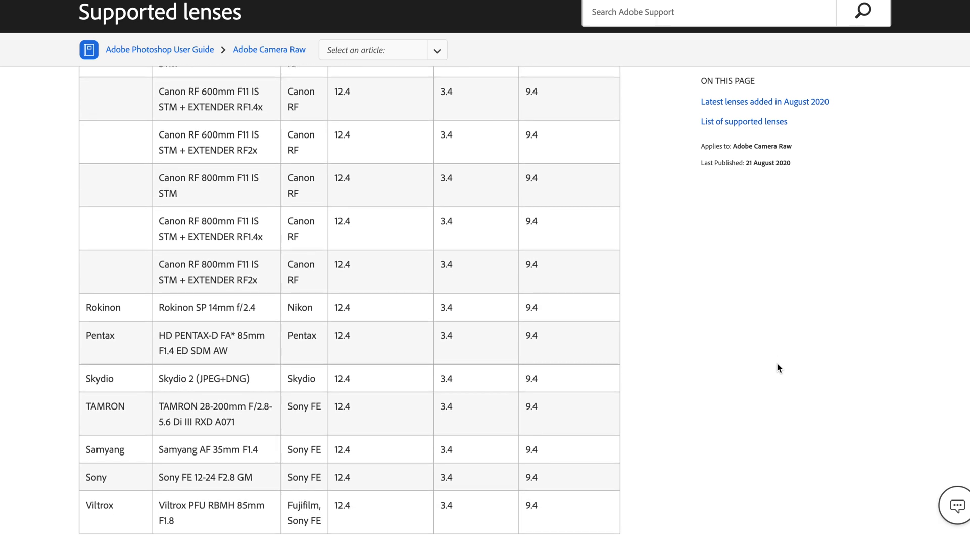
scroll(777, 363, down, 2)
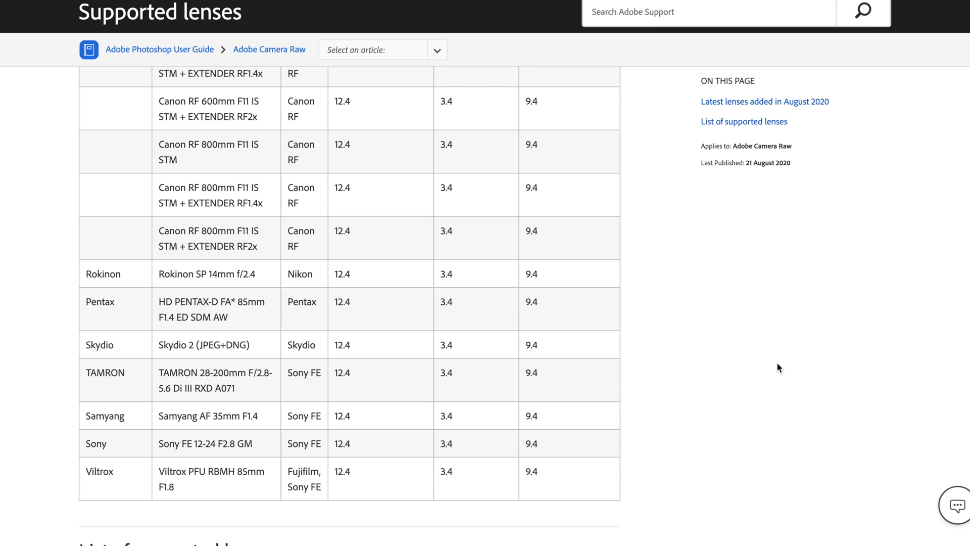
scroll(777, 363, down, 1)
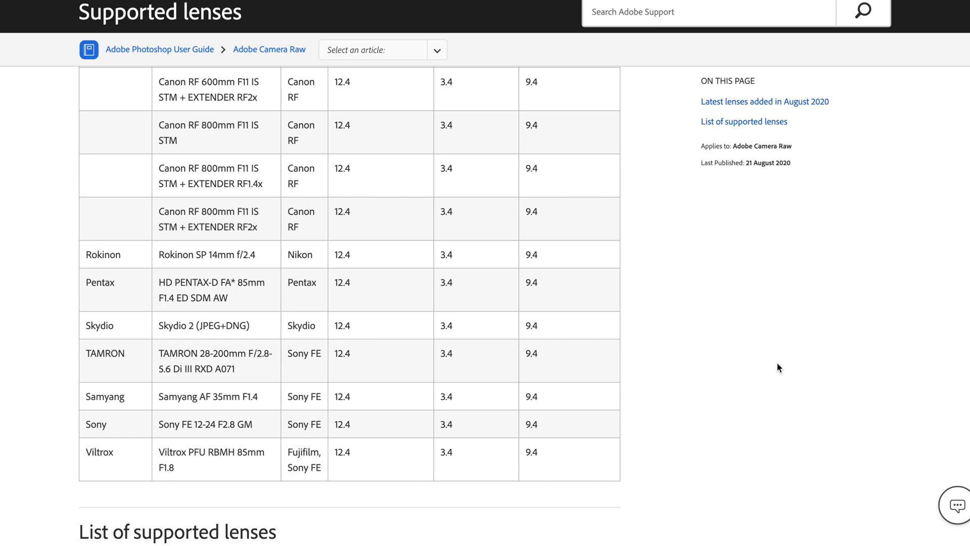
scroll(777, 364, down, 1)
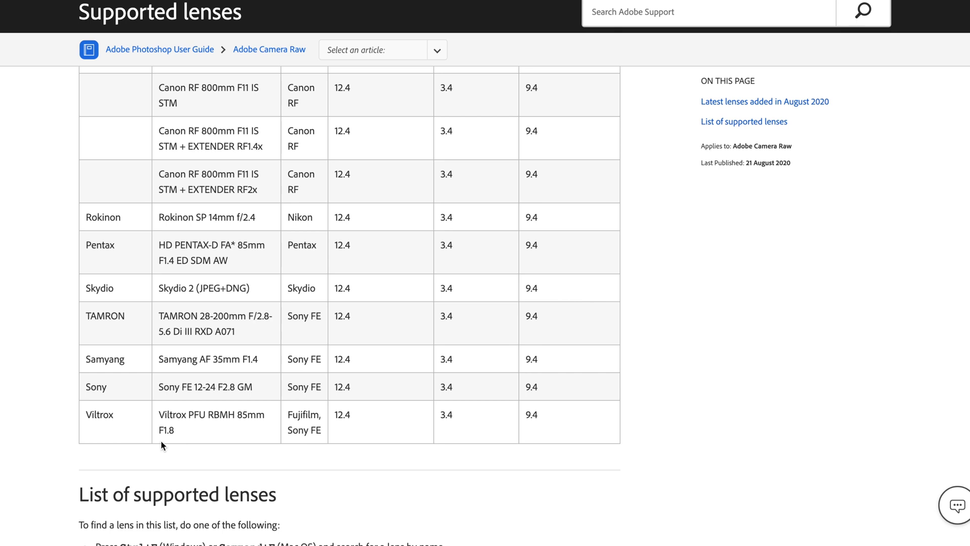
scroll(303, 361, down, 3)
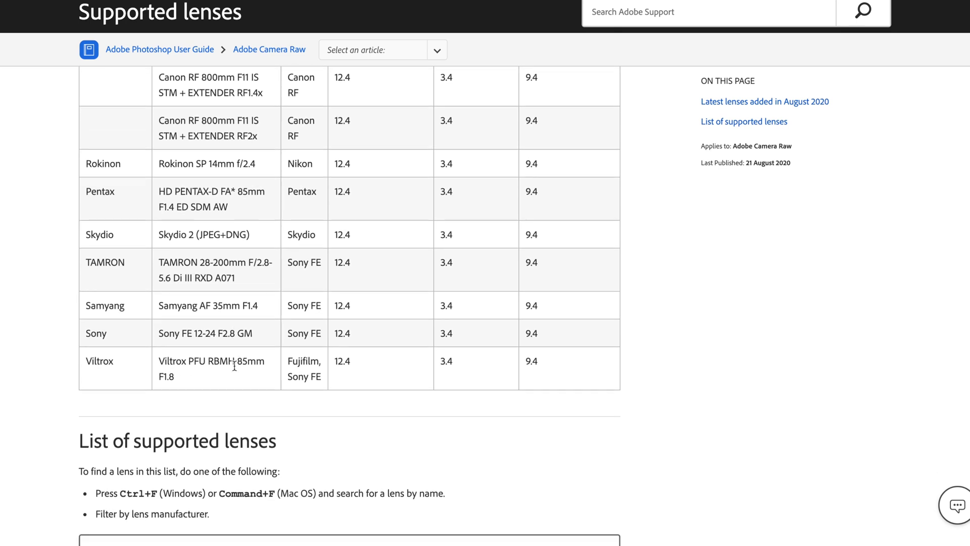
scroll(396, 356, down, 2)
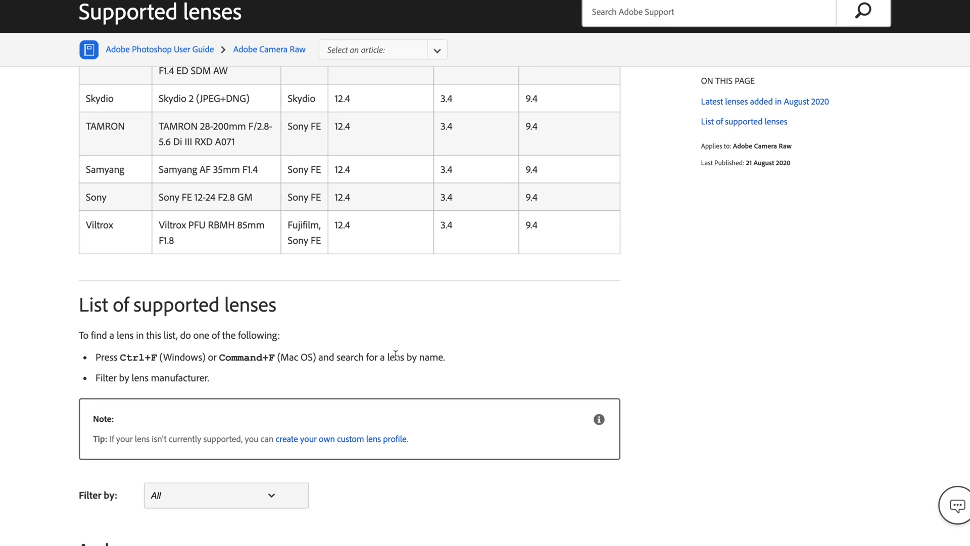
scroll(395, 356, up, 14)
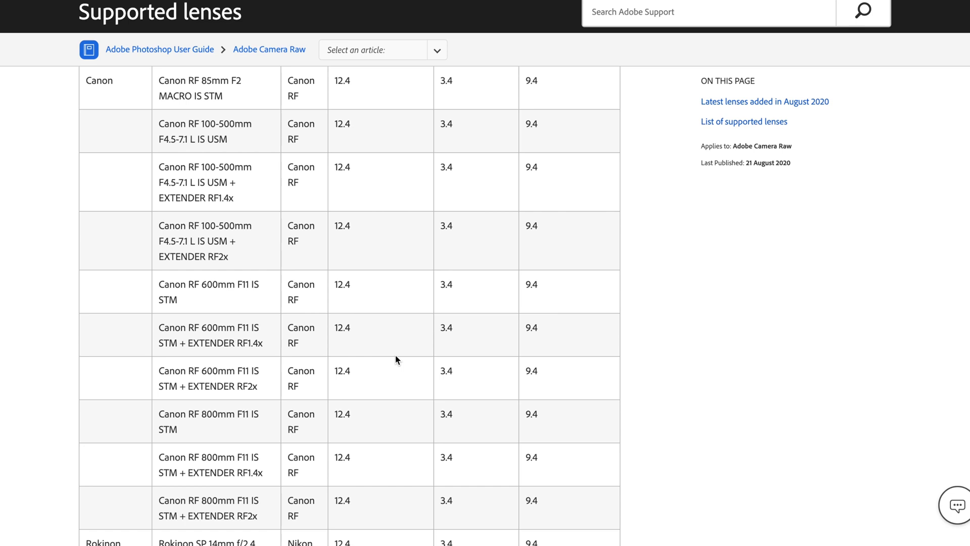
scroll(395, 359, up, 5)
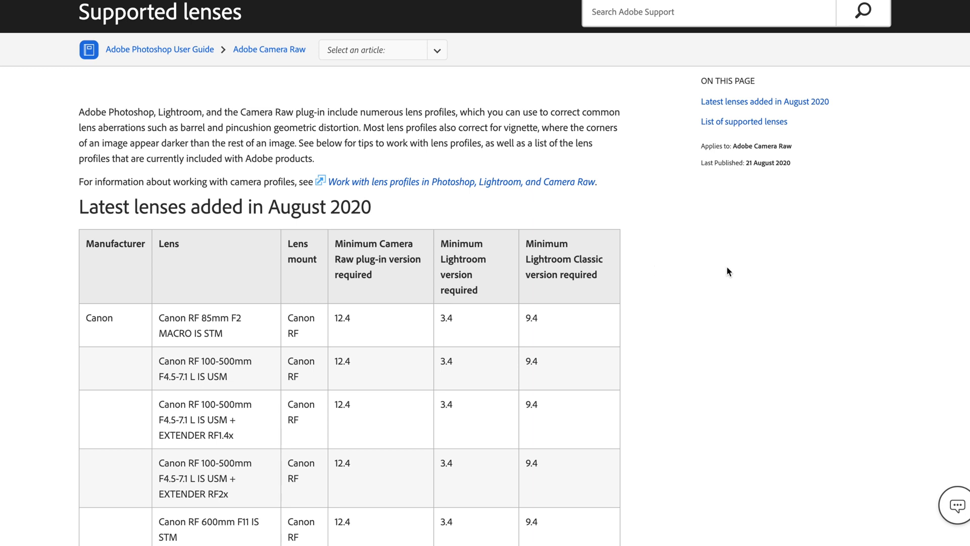
scroll(728, 266, down, 2)
scroll(738, 270, down, 5)
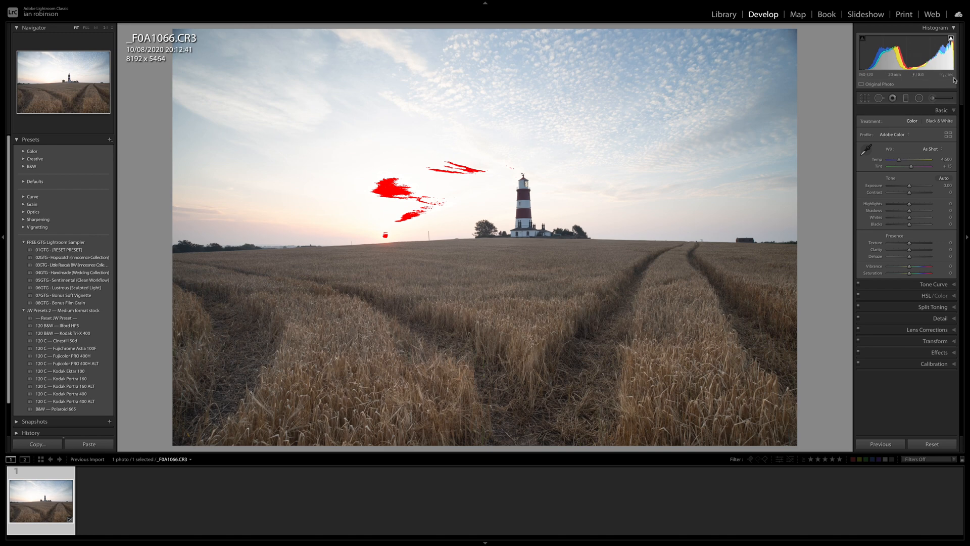
In Lightroom Classic, check the highlight clipping, try lowering the lighthouse photo's Exposure to −1.80 and reset it.
click(951, 39)
click(951, 40)
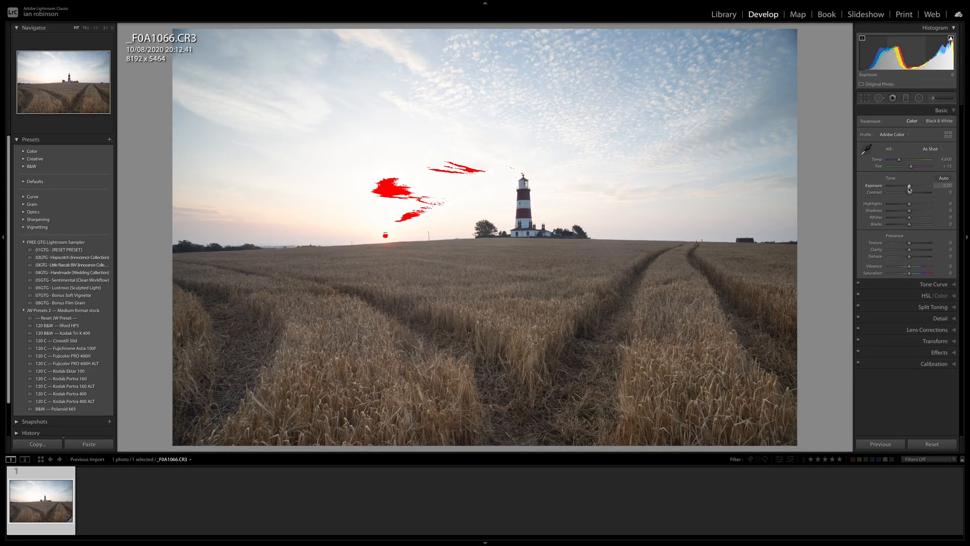
click(910, 187)
drag(910, 188, 902, 189)
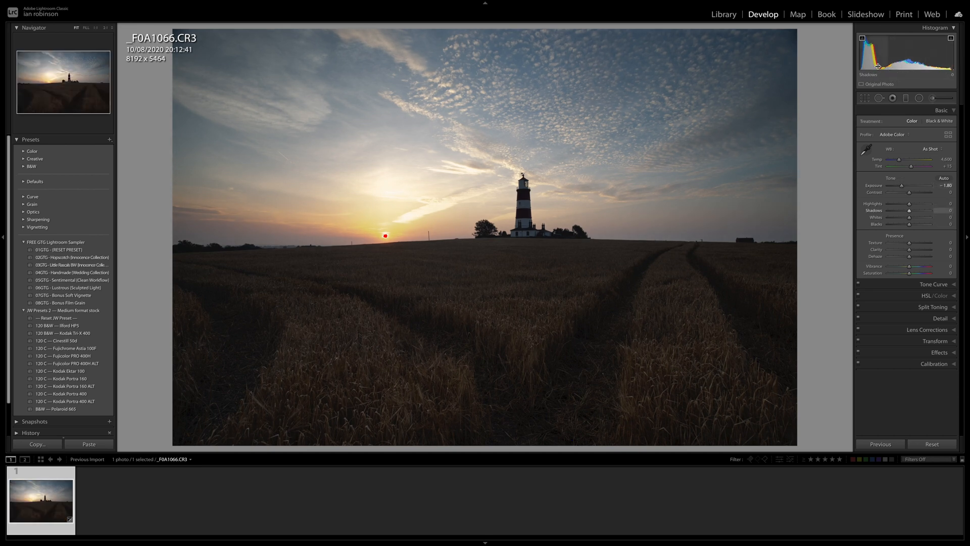
double_click(904, 187)
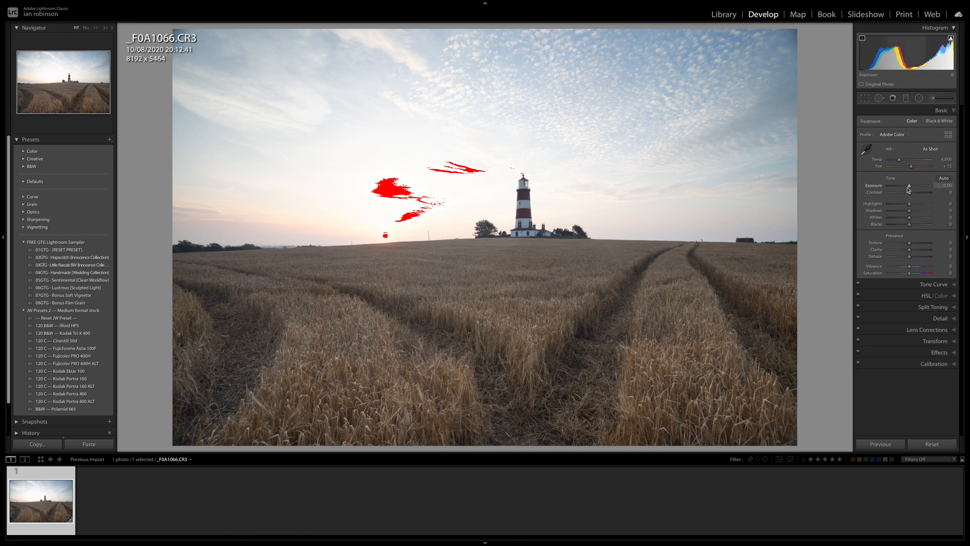
Try Exposure at −1.30 with Shadows at +65, and reset both adjustments.
drag(911, 187, 905, 188)
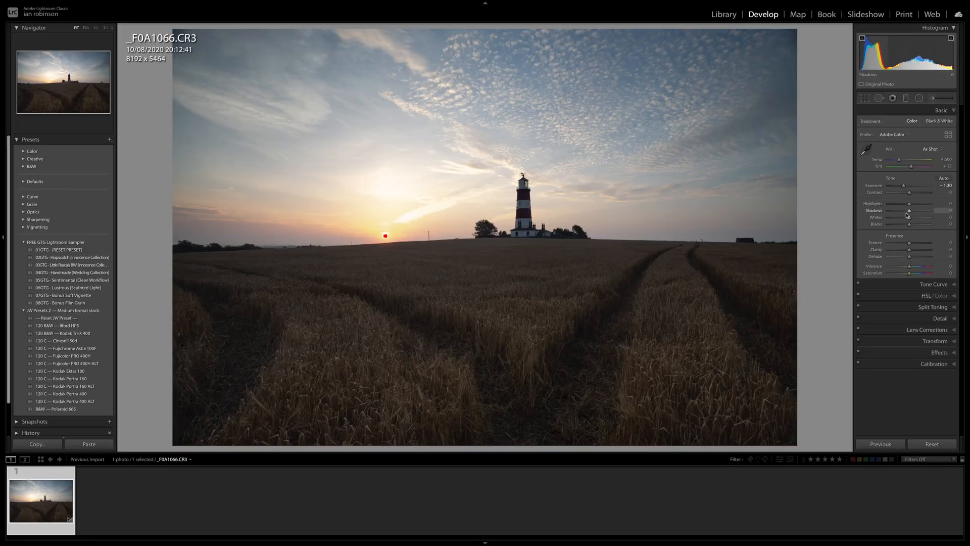
drag(910, 214, 924, 214)
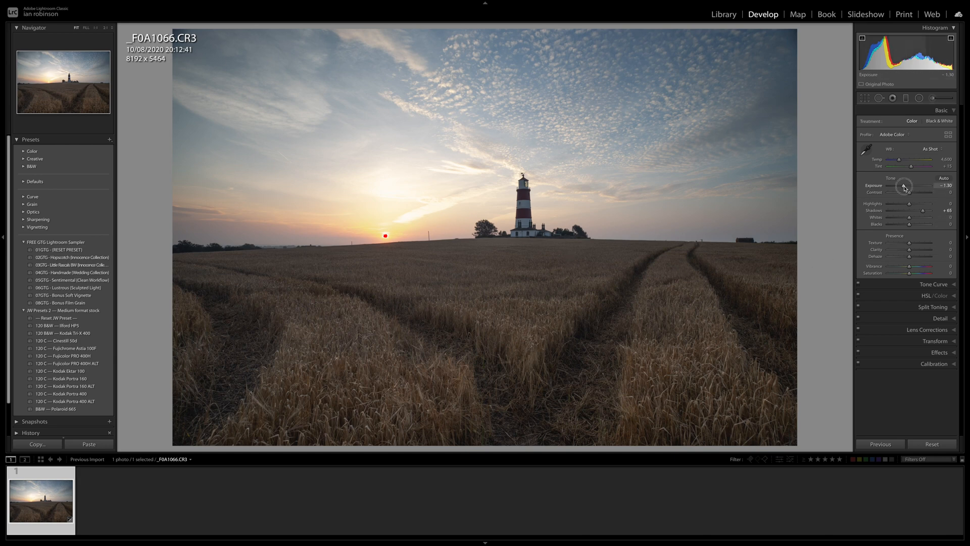
double_click(904, 185)
double_click(920, 210)
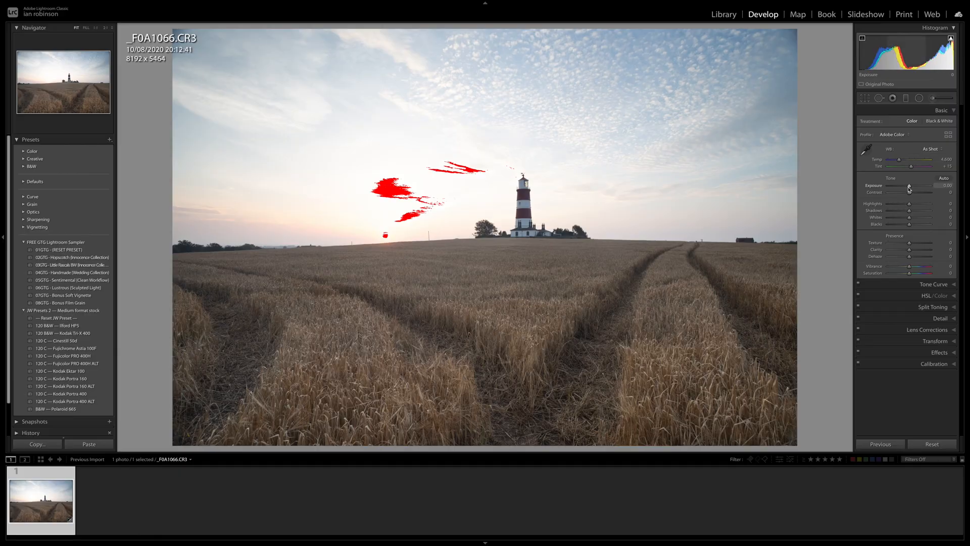
Set the photo's Exposure to −1.65, Shadows to +91 and Highlights to −12.
drag(909, 189, 904, 189)
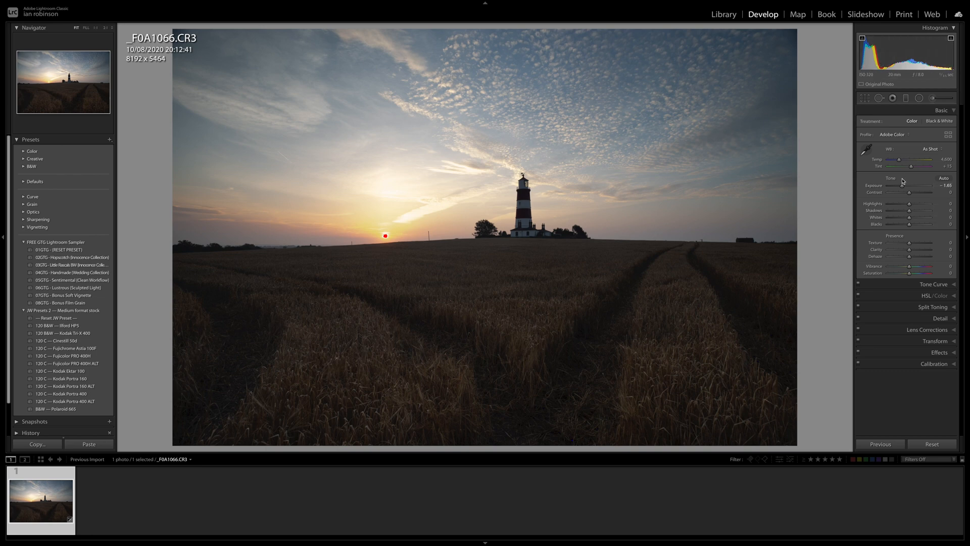
drag(909, 210, 929, 214)
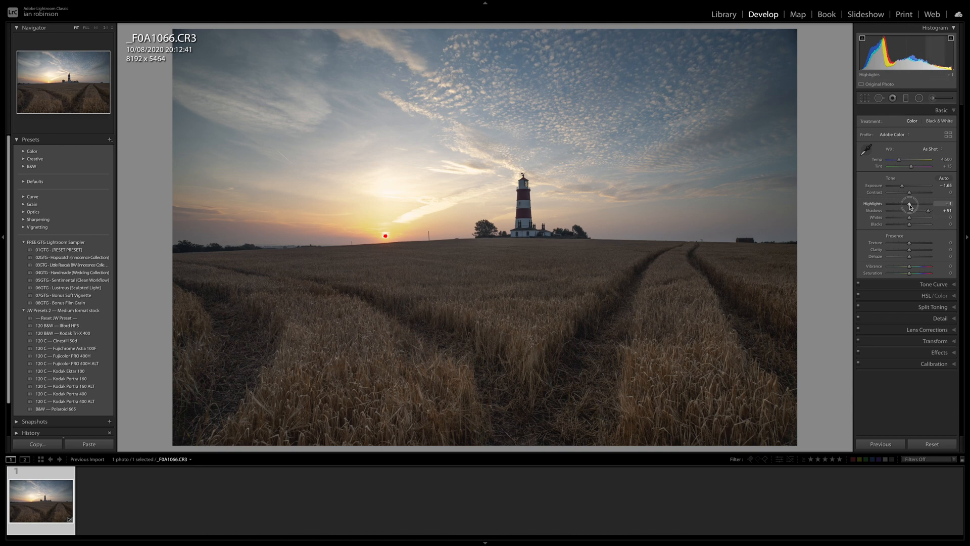
drag(910, 206, 907, 206)
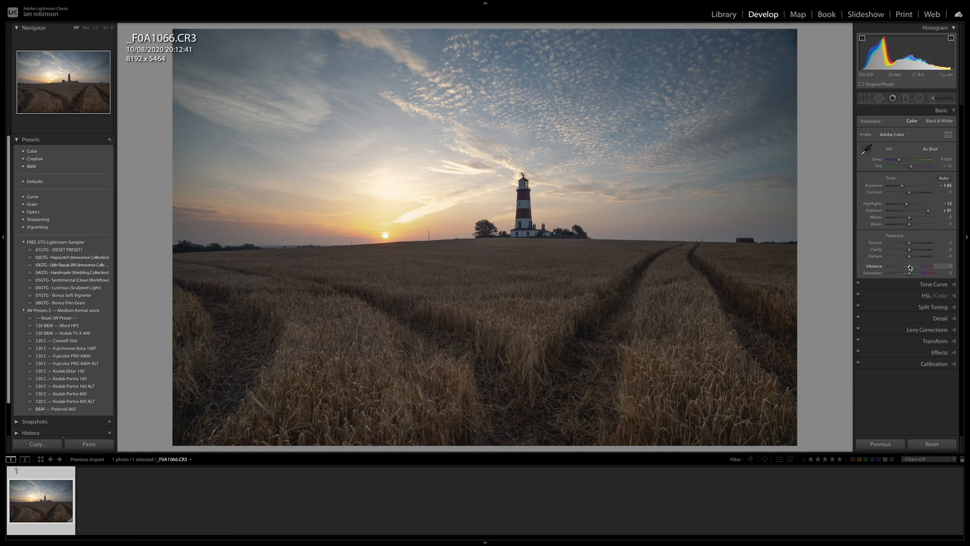
Set Vibrance to +40 and warm the white balance temperature to 5,244.
drag(909, 267, 922, 270)
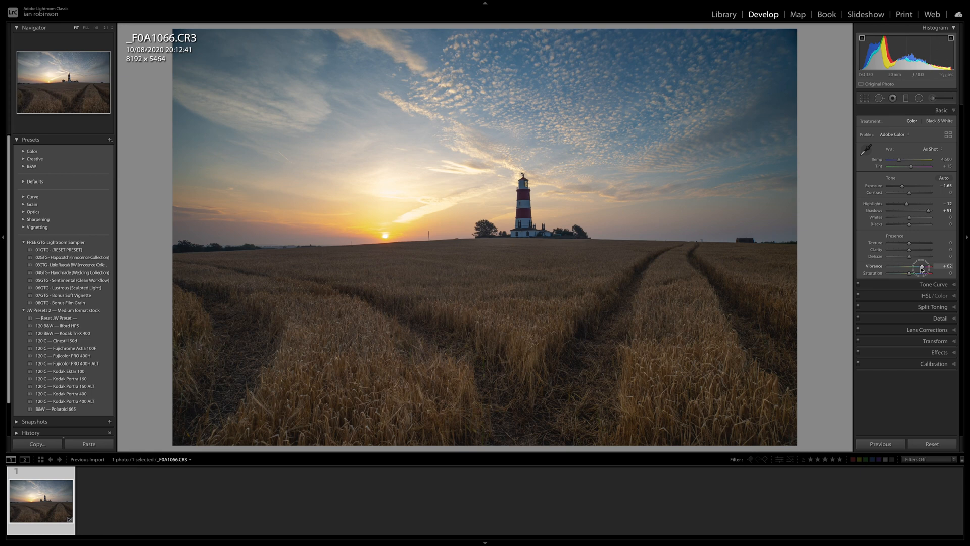
drag(922, 270, 918, 269)
drag(919, 269, 918, 269)
drag(899, 161, 903, 162)
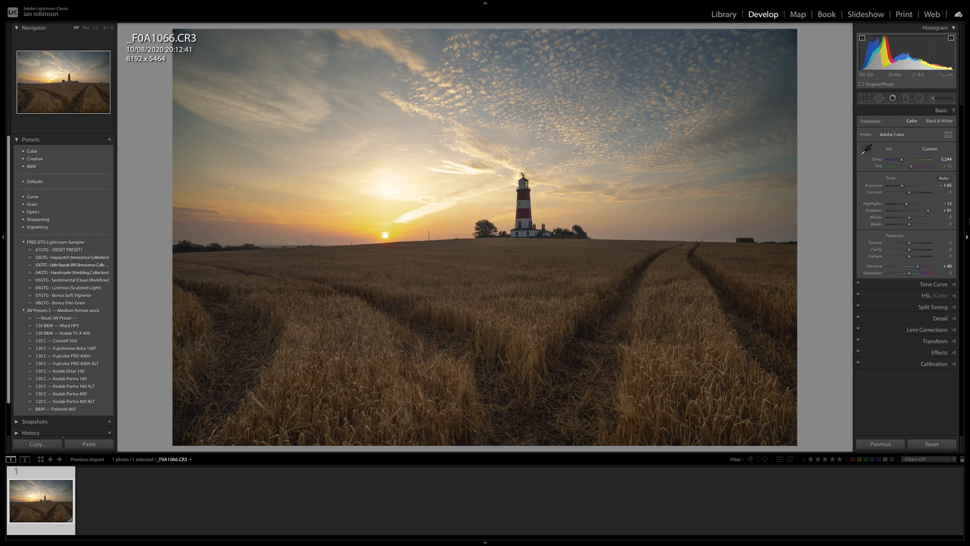
Try lowering the Blacks, and reset both Blacks and Vibrance.
drag(910, 226, 904, 226)
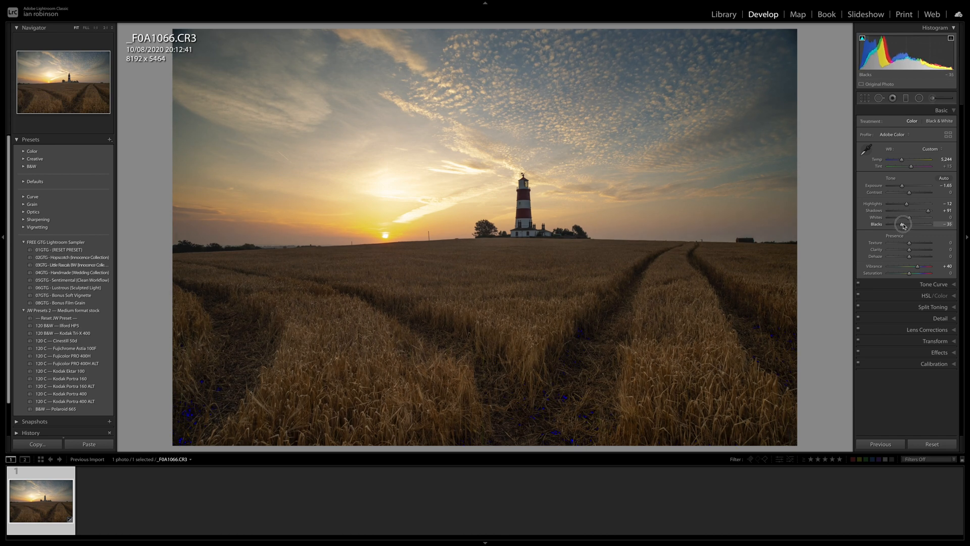
drag(903, 226, 907, 227)
double_click(905, 224)
double_click(917, 269)
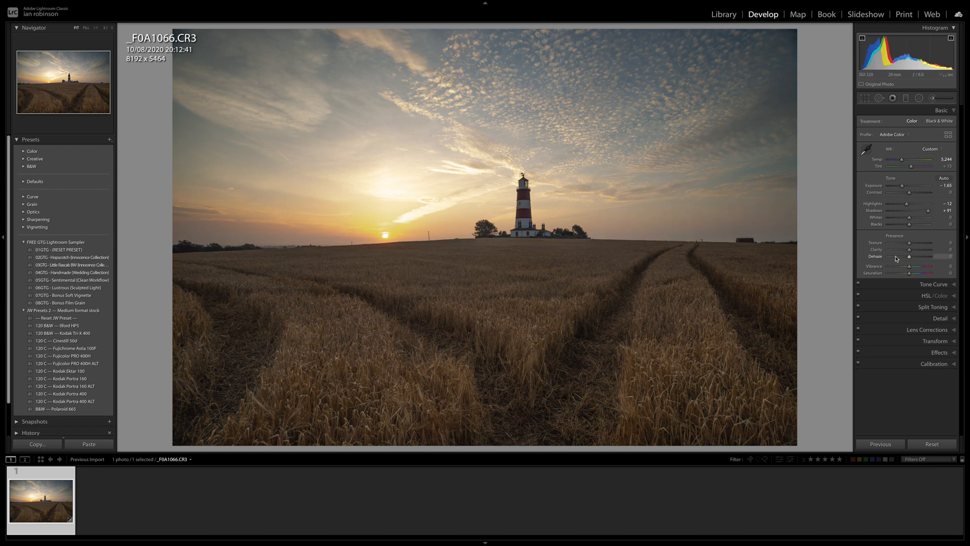
Set Vibrance to +28 and the white balance temperature to 5,275.
drag(909, 267, 916, 270)
drag(903, 160, 902, 162)
click(900, 162)
drag(900, 161, 902, 162)
drag(903, 162, 903, 163)
Set the photo's Blacks to −15 and Whites to +7.
mouse_move(911, 227)
mouse_down()
mouse_move(879, 228)
mouse_move(907, 228)
mouse_up()
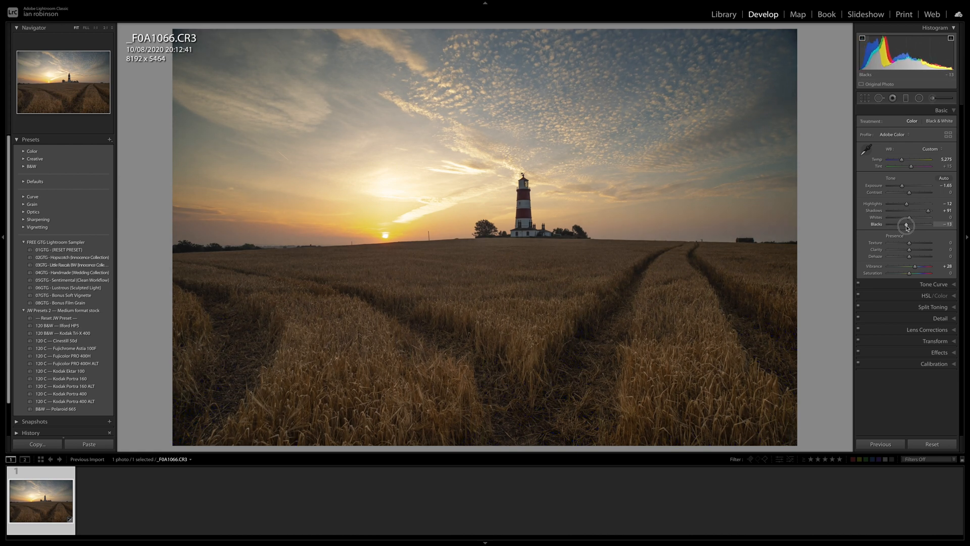
drag(905, 226, 905, 225)
drag(909, 217, 913, 219)
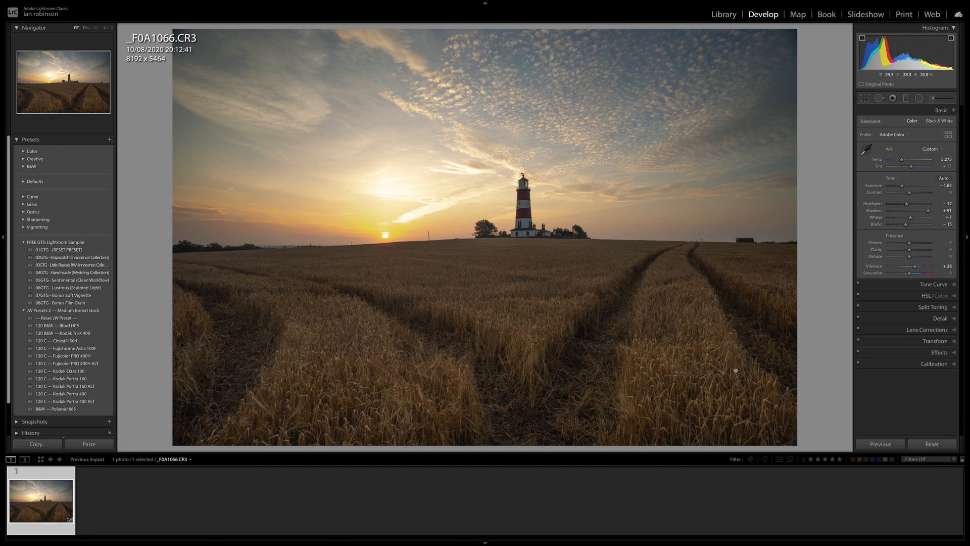
click(909, 250)
Add a horizontal graduated filter over the field, centred on the horizon, and set its Exposure to −0.22.
click(906, 98)
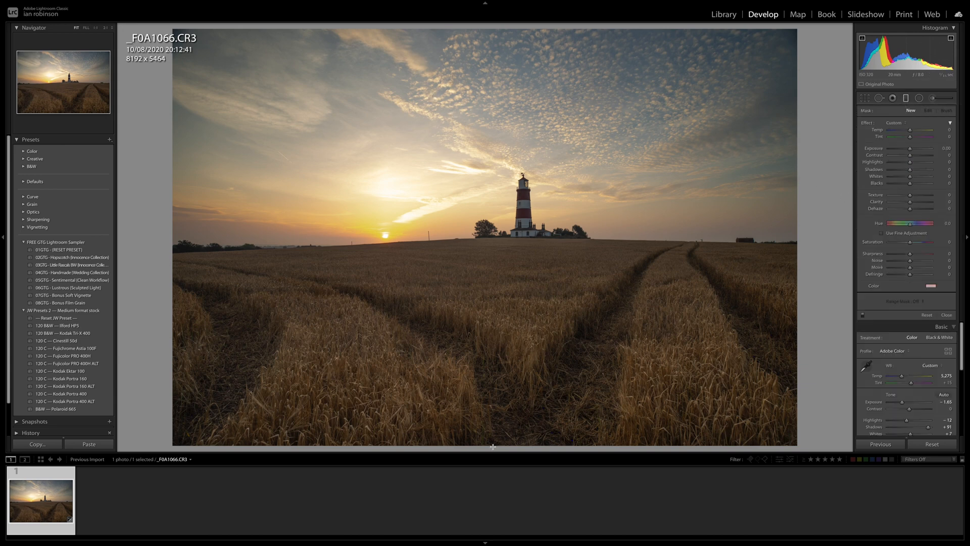
drag(479, 440, 500, 86)
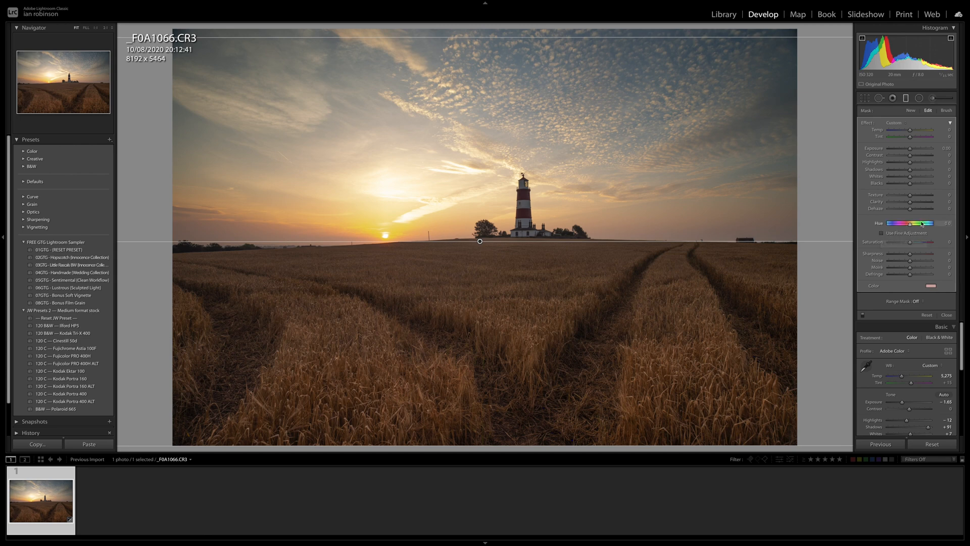
drag(910, 226, 912, 227)
drag(910, 150, 908, 150)
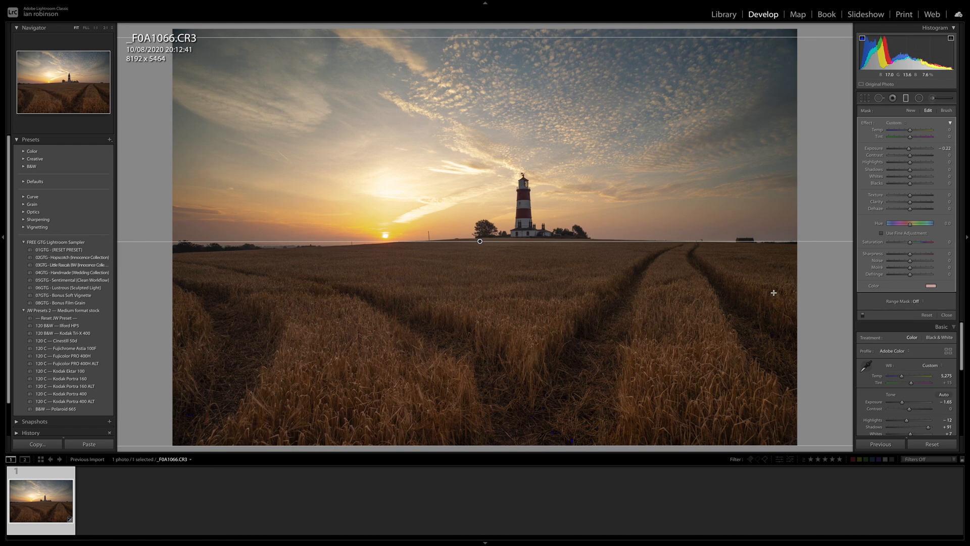
Set both Texture and Clarity of the field's graduated filter to 21.
drag(911, 201, 919, 204)
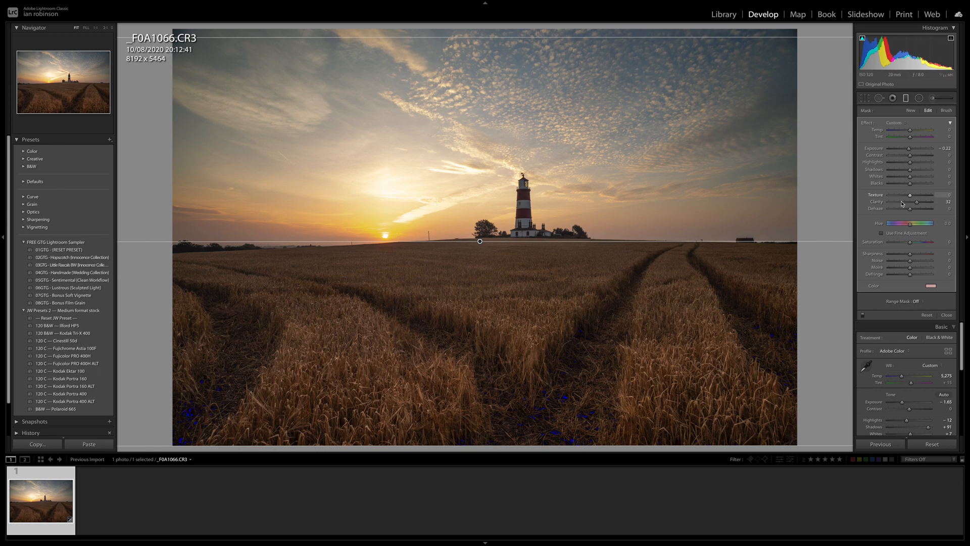
drag(910, 196, 921, 196)
drag(919, 196, 913, 204)
drag(913, 196, 915, 202)
Set the graduated filter's Blacks to −10 and turn off the shadow clipping overlay.
drag(911, 185, 899, 185)
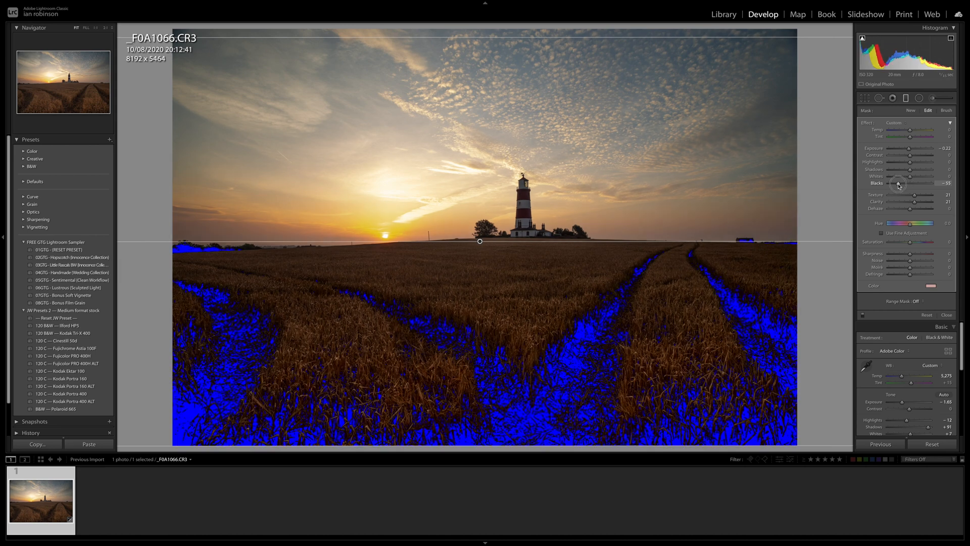
drag(899, 186, 904, 186)
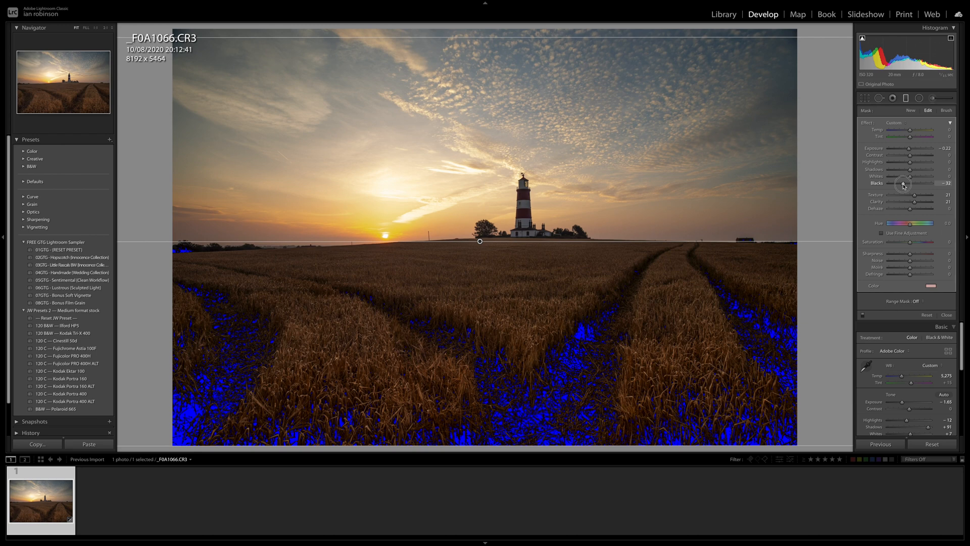
click(862, 39)
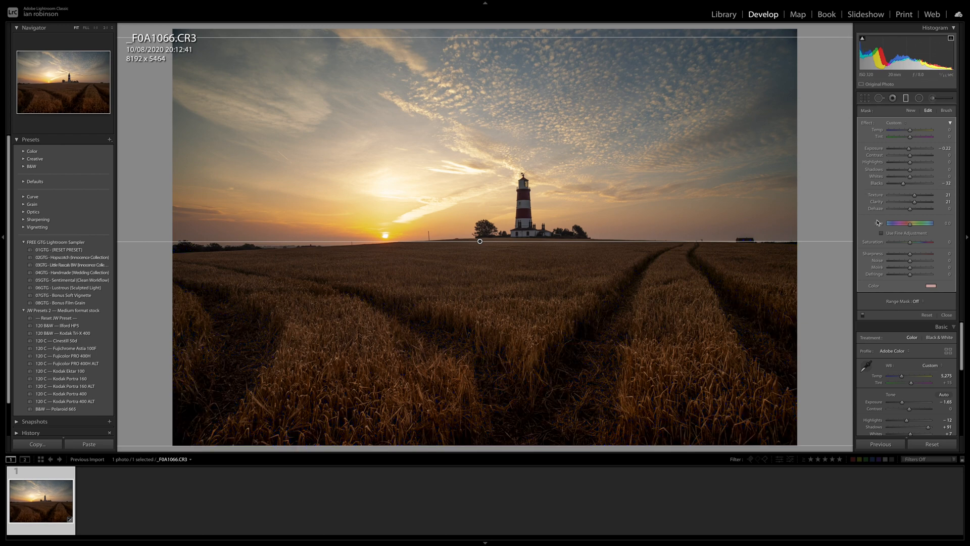
click(903, 184)
drag(904, 184, 908, 185)
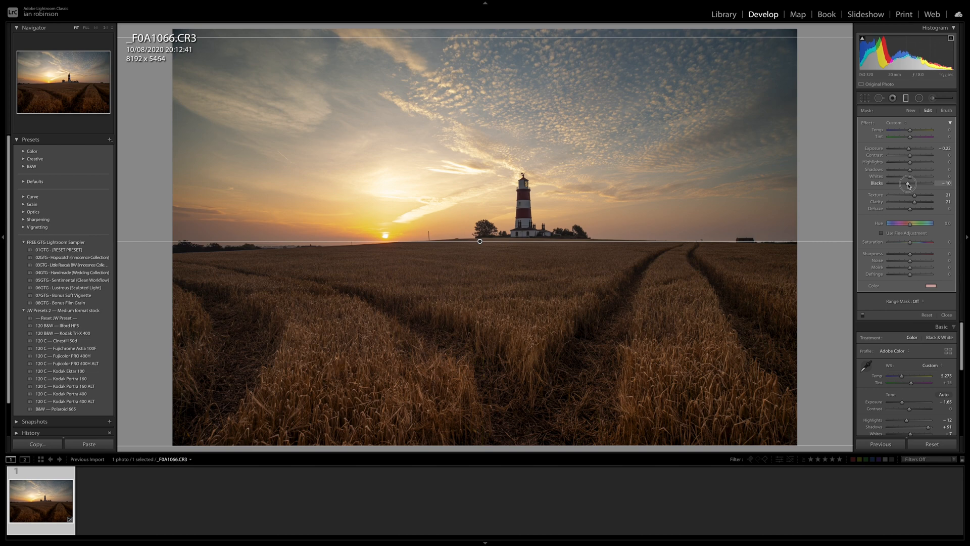
drag(909, 185, 909, 185)
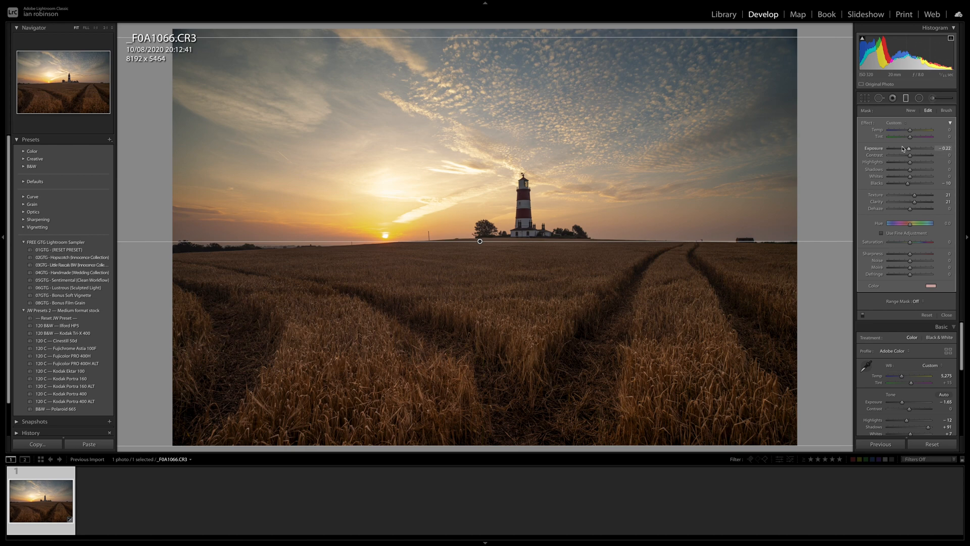
Set the graduated filter's Temp to 8, remove its colour tint, and finish editing the filter.
drag(910, 131, 912, 133)
drag(912, 133, 912, 133)
click(930, 286)
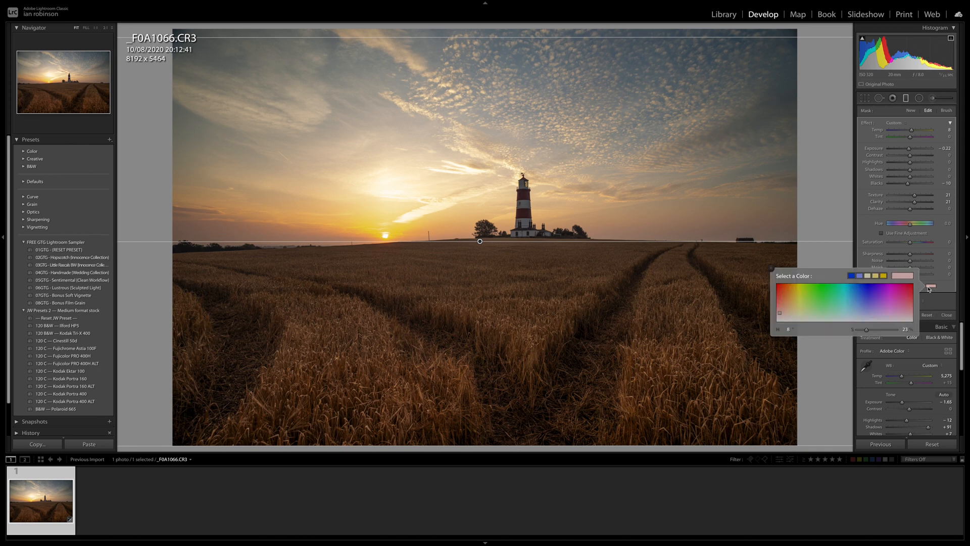
click(783, 321)
click(778, 321)
click(771, 268)
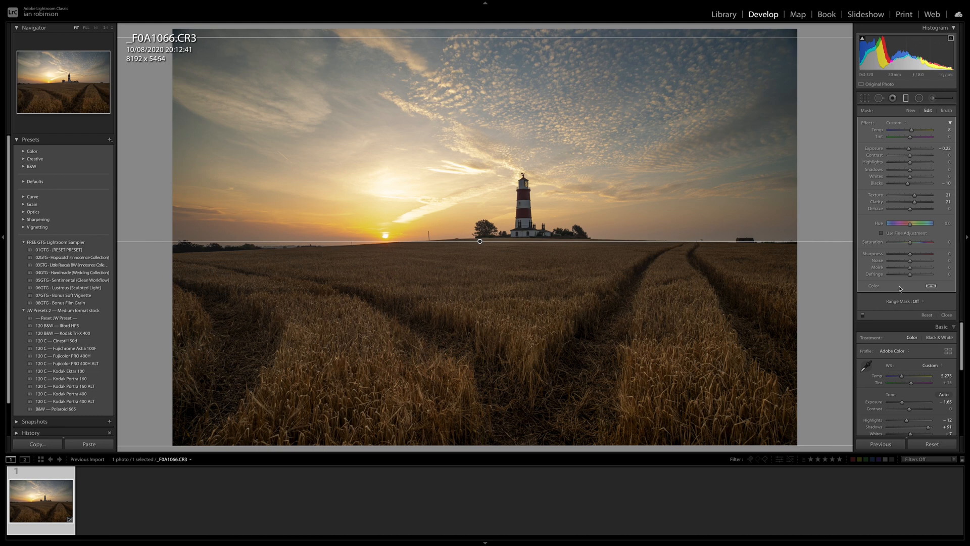
click(946, 315)
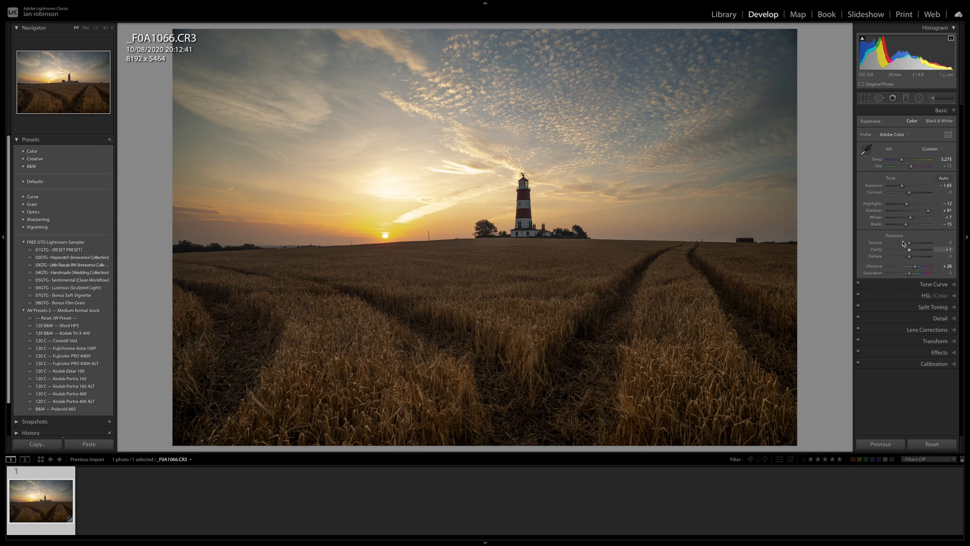
Centre the detail preview on the lighthouse's lantern room and set the sharpening Masking to 80 using the mask preview.
click(941, 318)
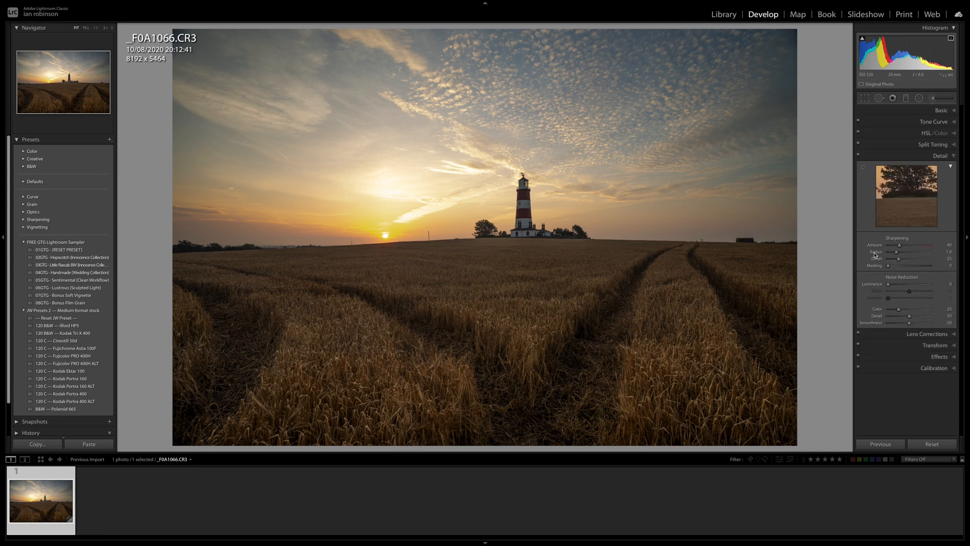
drag(899, 194, 870, 207)
mouse_move(910, 198)
mouse_down()
mouse_move(911, 216)
mouse_move(909, 198)
mouse_up()
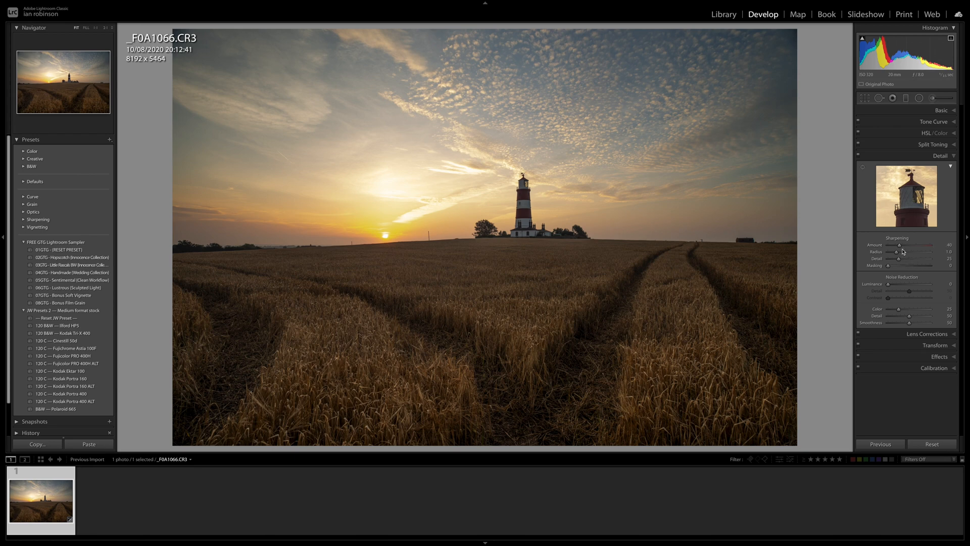
drag(888, 267, 890, 269)
key(alt)
drag(890, 269, 925, 269)
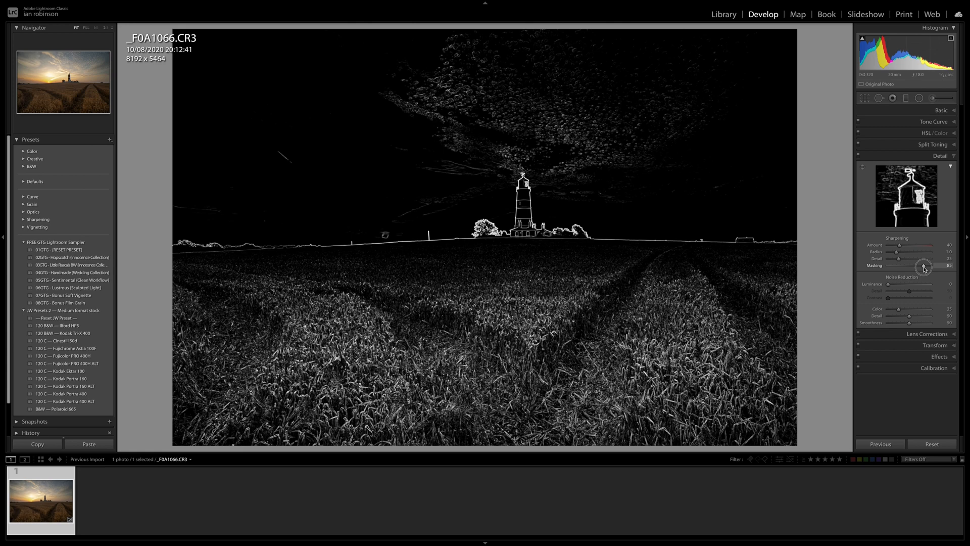
drag(925, 269, 923, 269)
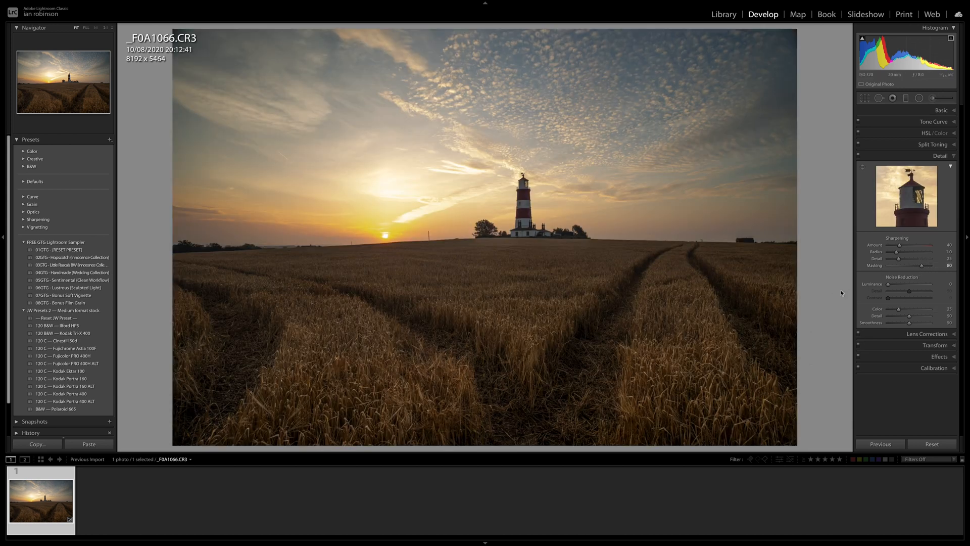
Examine the sharpness of the lighthouse at increasing magnification, from its lantern room down to the buildings at its base.
click(507, 196)
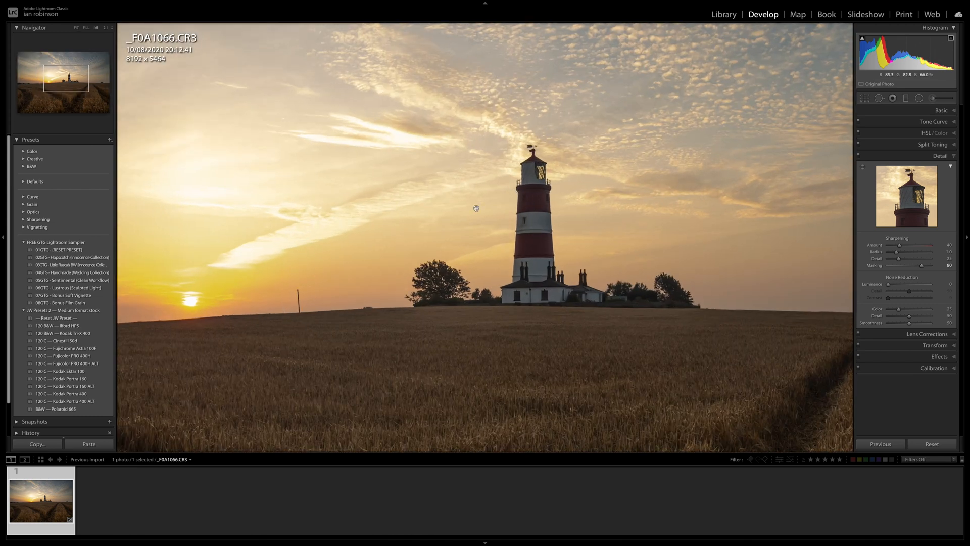
click(105, 27)
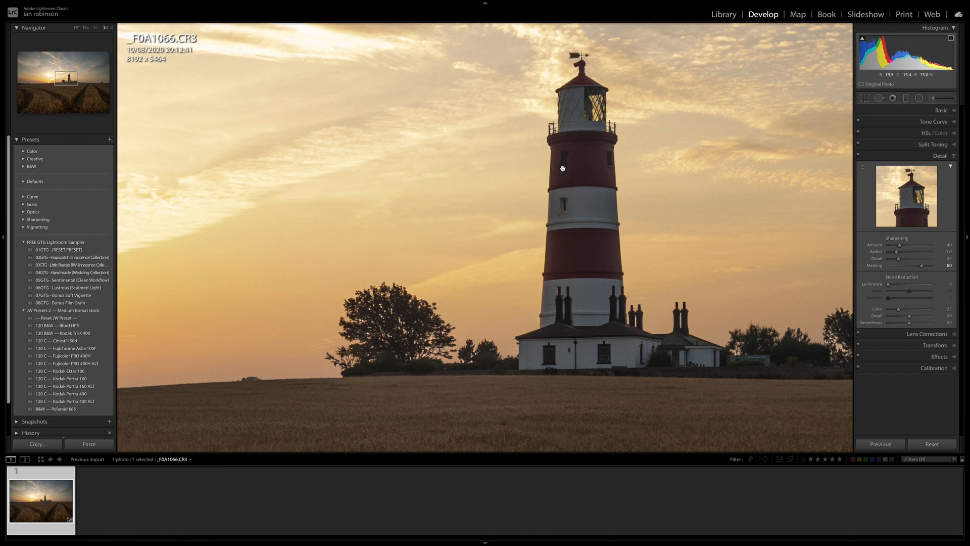
drag(574, 174, 504, 207)
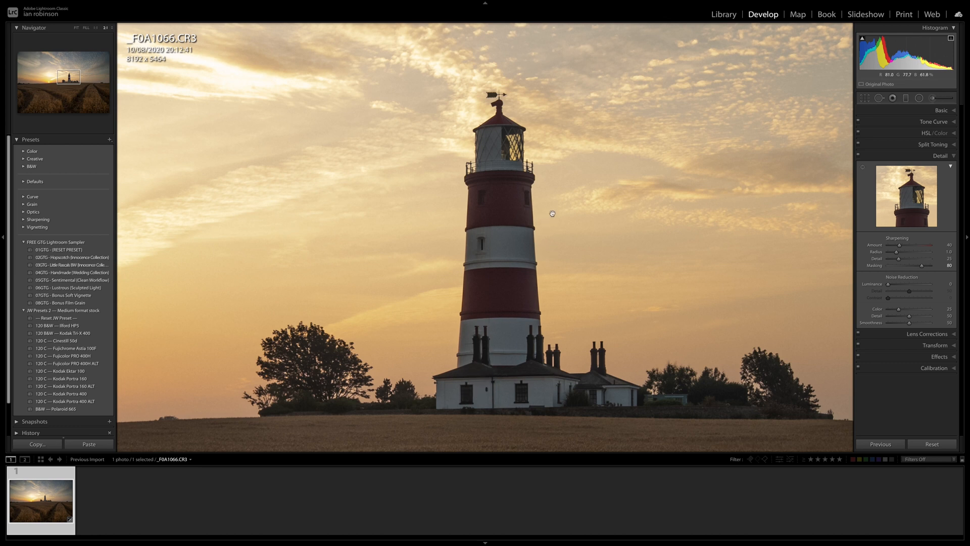
click(112, 28)
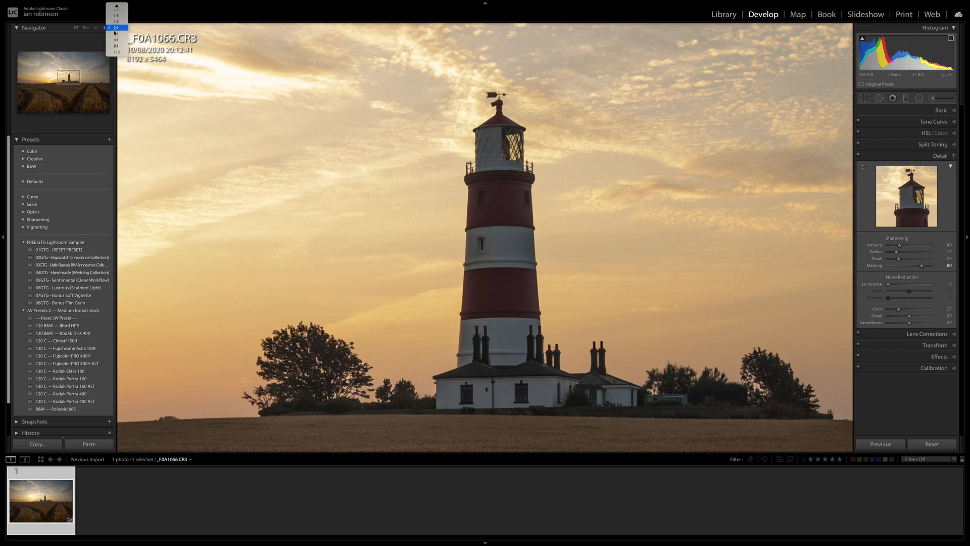
click(116, 35)
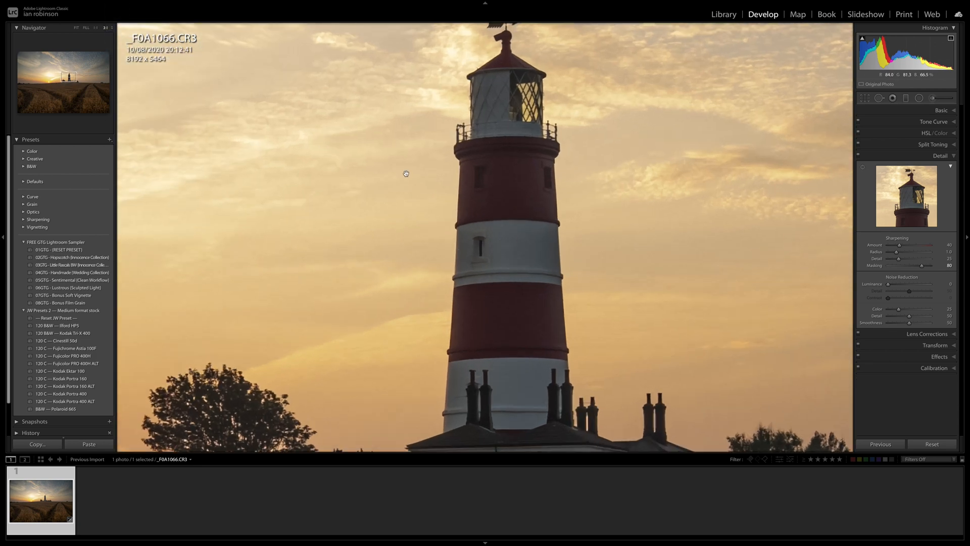
drag(509, 108, 499, 208)
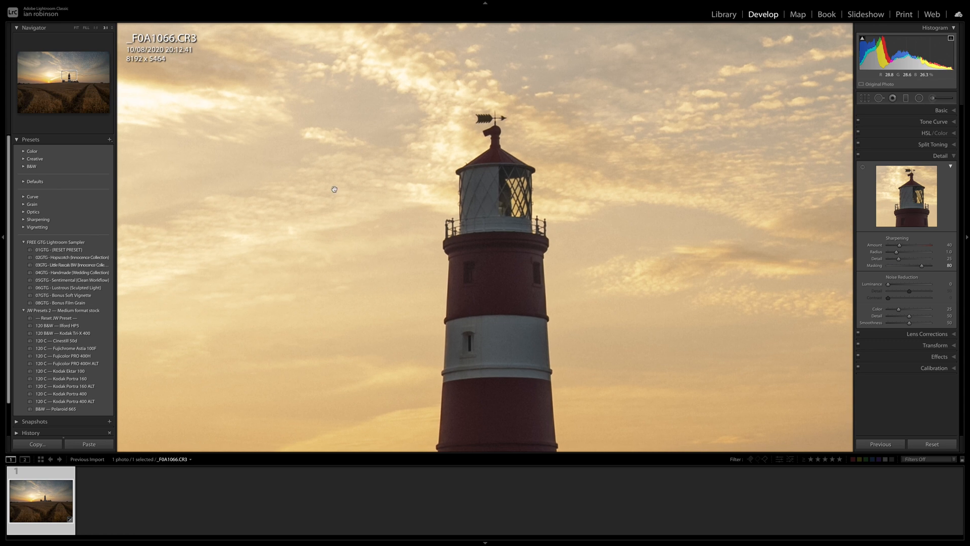
click(111, 28)
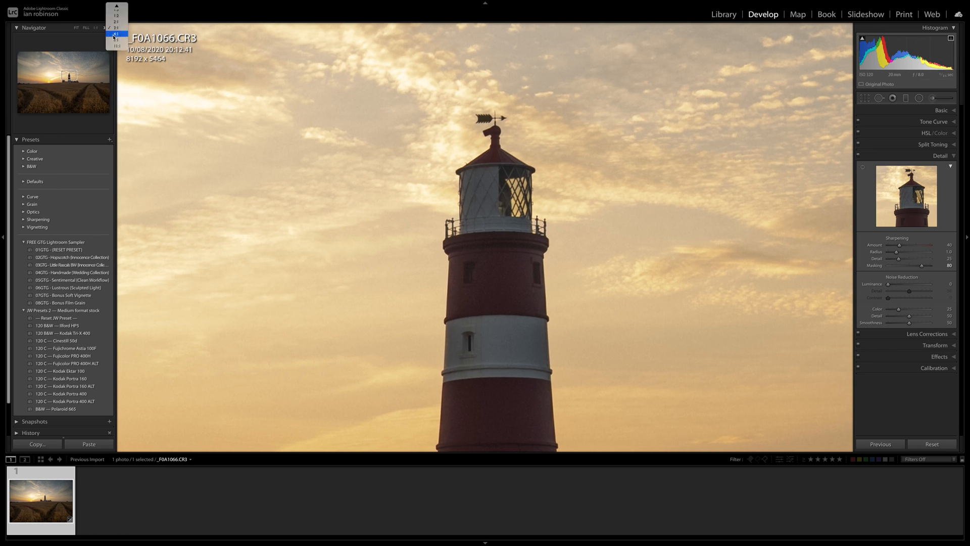
click(115, 35)
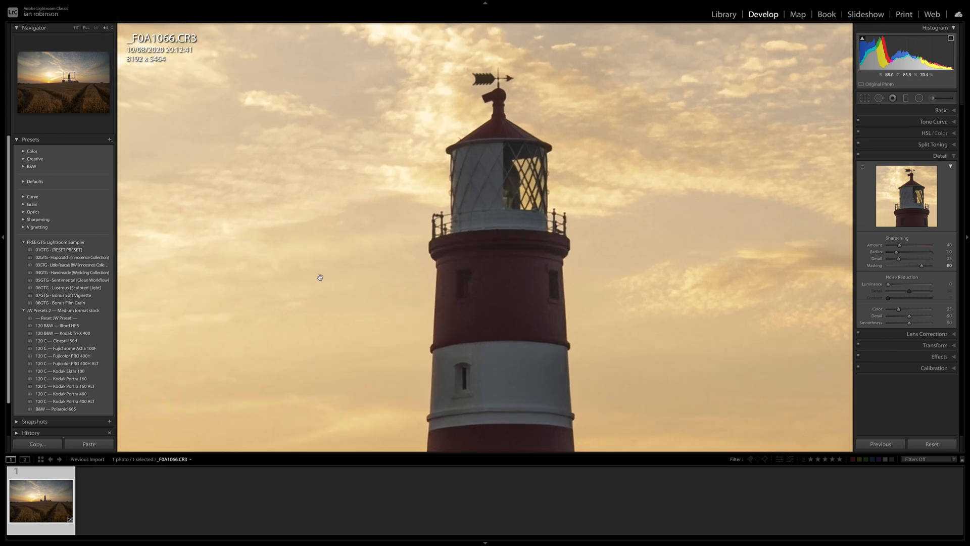
drag(495, 395, 516, 252)
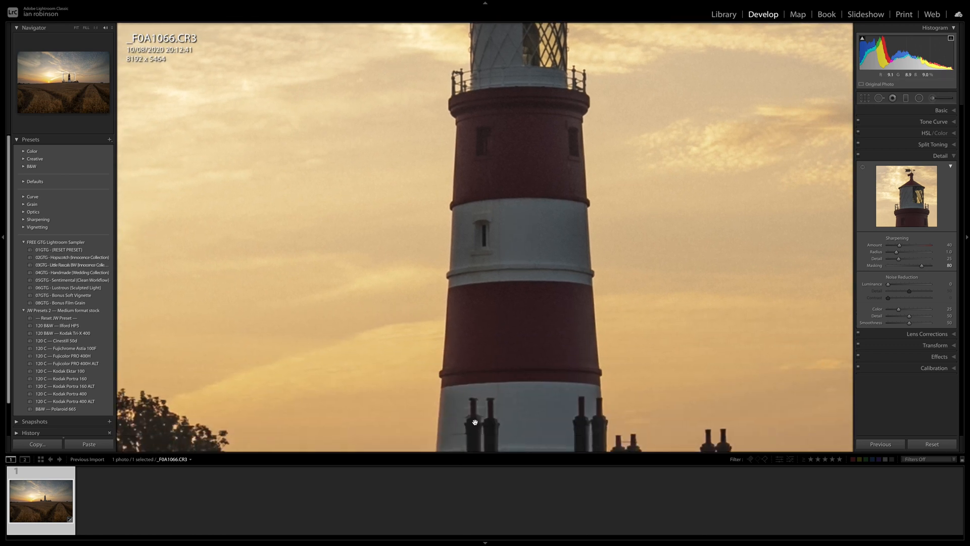
drag(474, 420, 495, 251)
drag(636, 301, 540, 303)
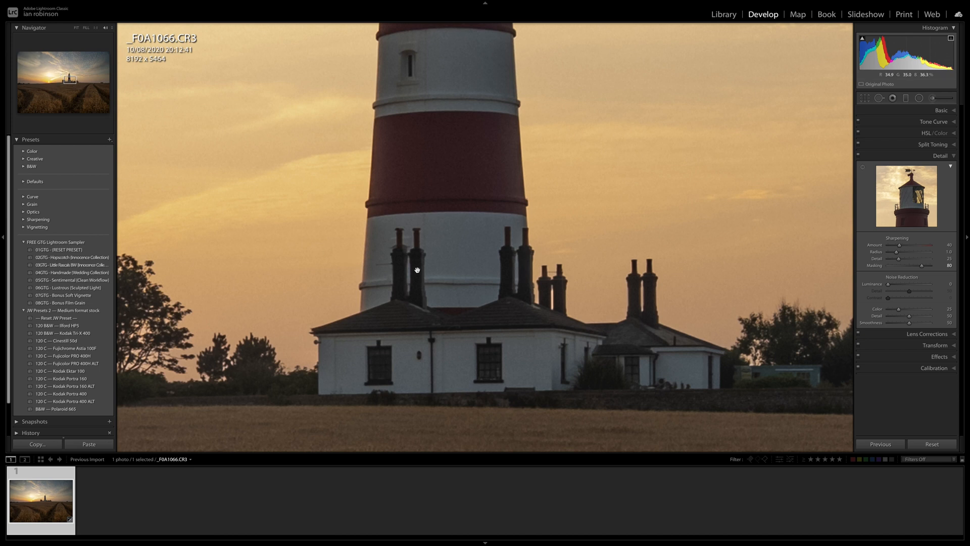
Examine the chimneys and cottages at the lighthouse's base at closer magnification, and return to the whole photo.
click(111, 30)
click(117, 35)
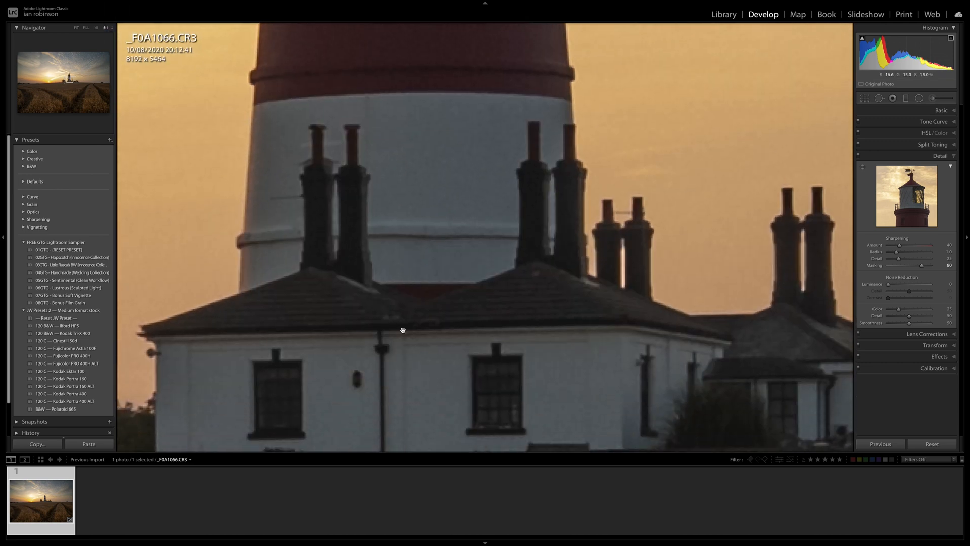
drag(399, 343, 379, 328)
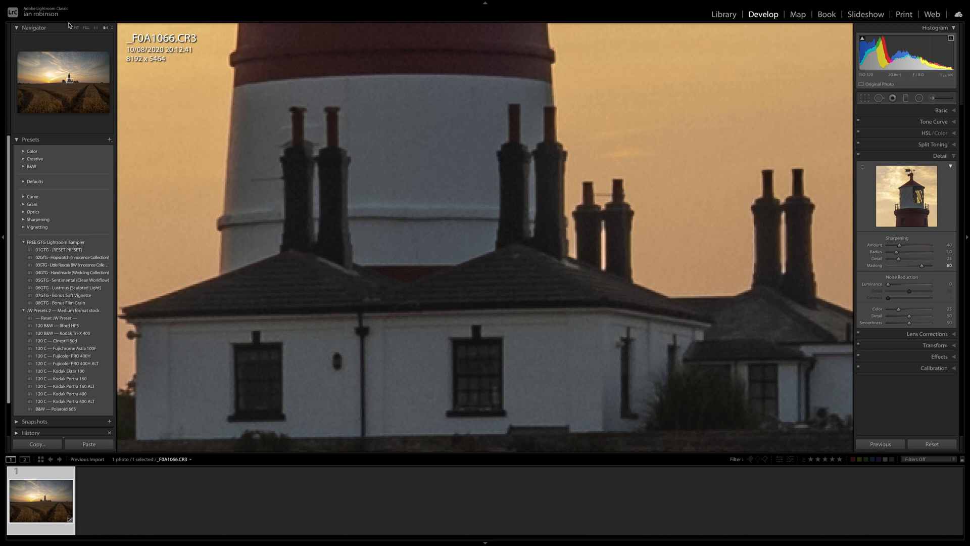
click(105, 28)
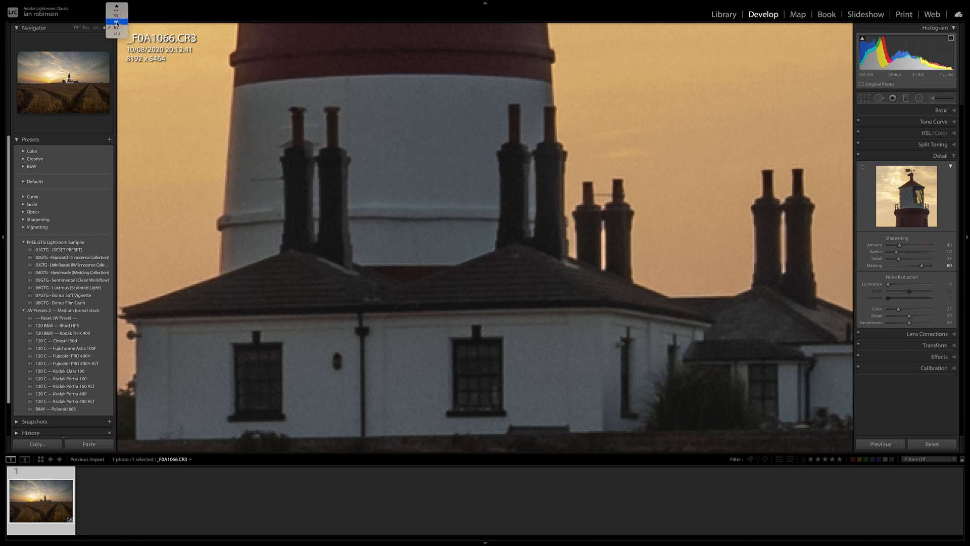
click(117, 22)
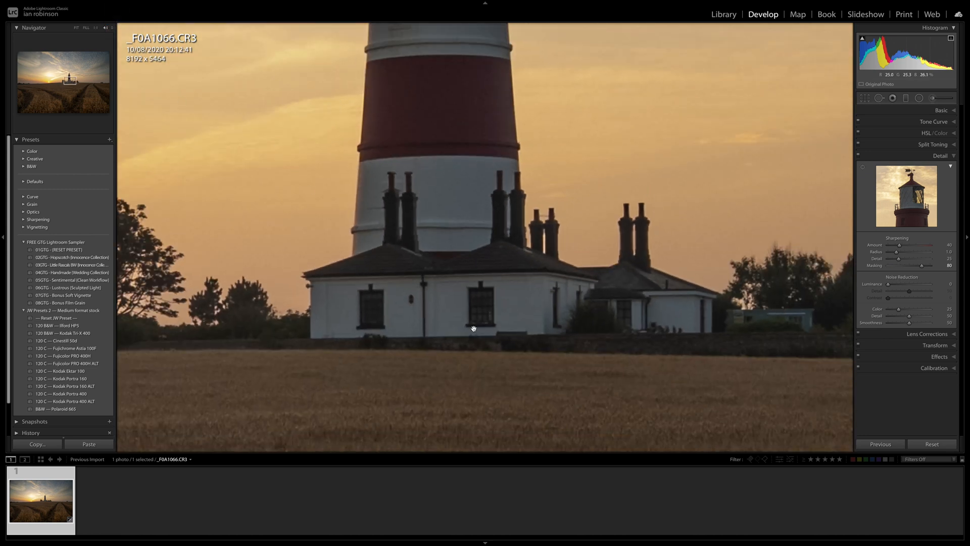
click(77, 28)
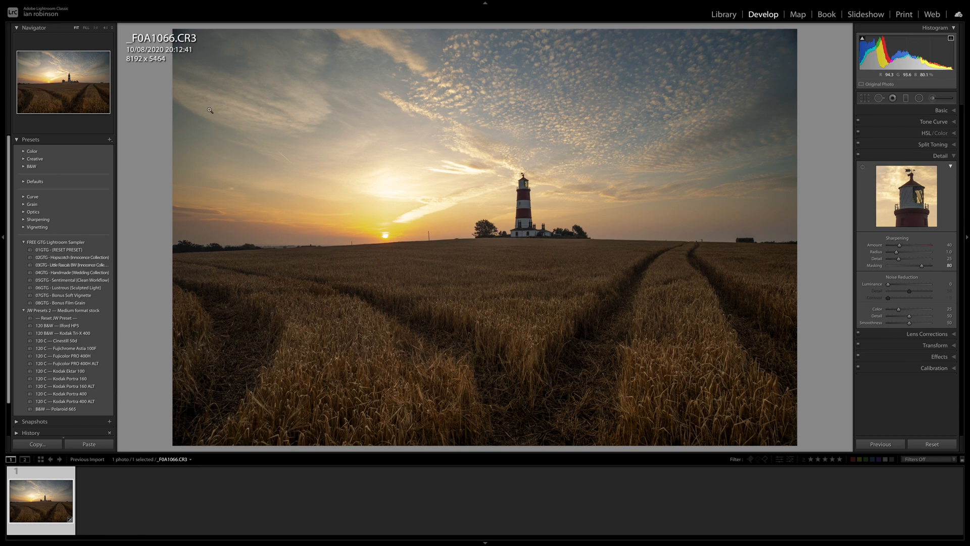
click(105, 28)
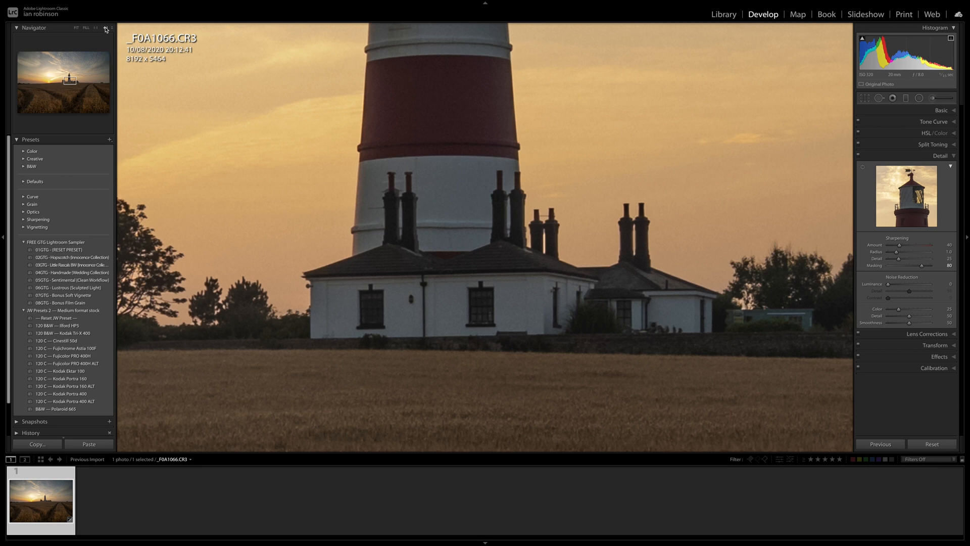
click(185, 70)
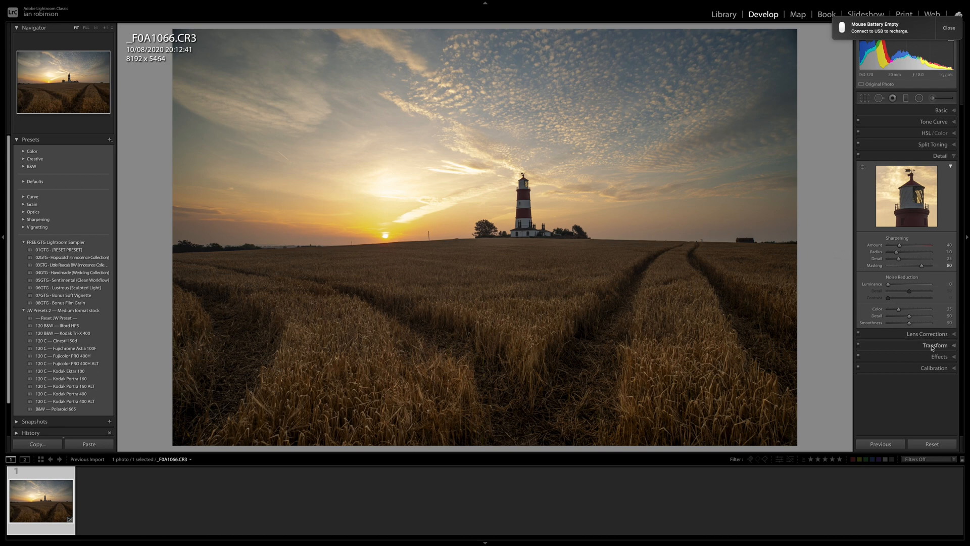
Set the post-crop vignetting Amount to −10 and compare the photo before and after side by side.
click(937, 357)
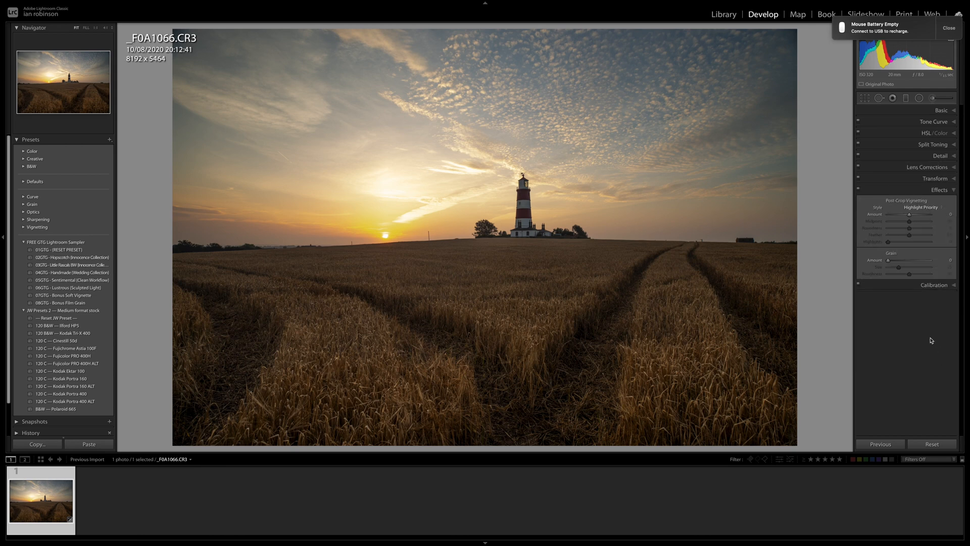
drag(910, 216, 908, 216)
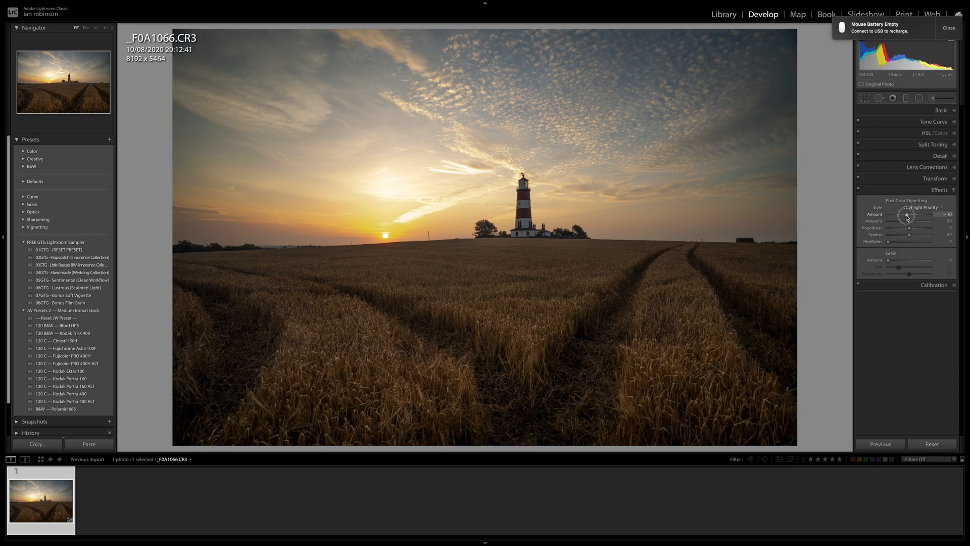
click(908, 217)
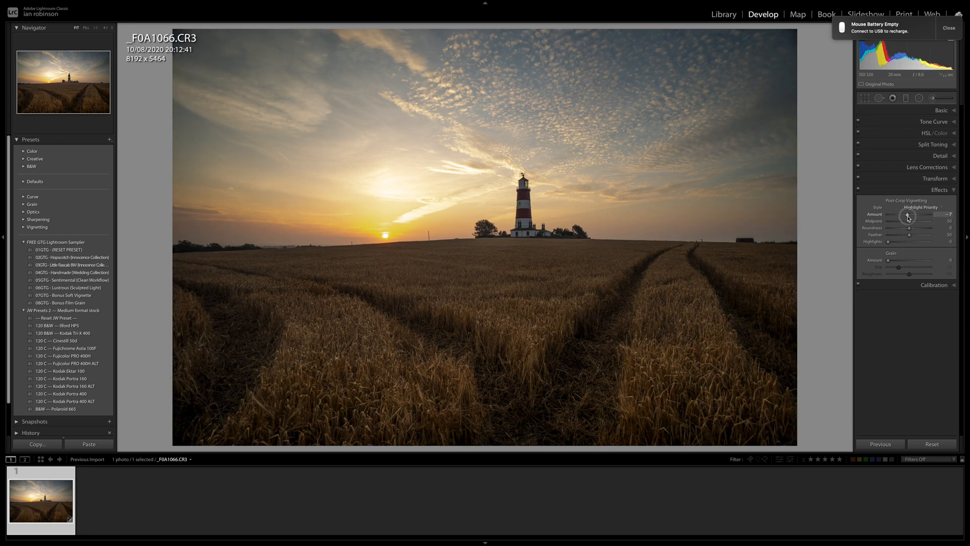
drag(908, 217, 907, 218)
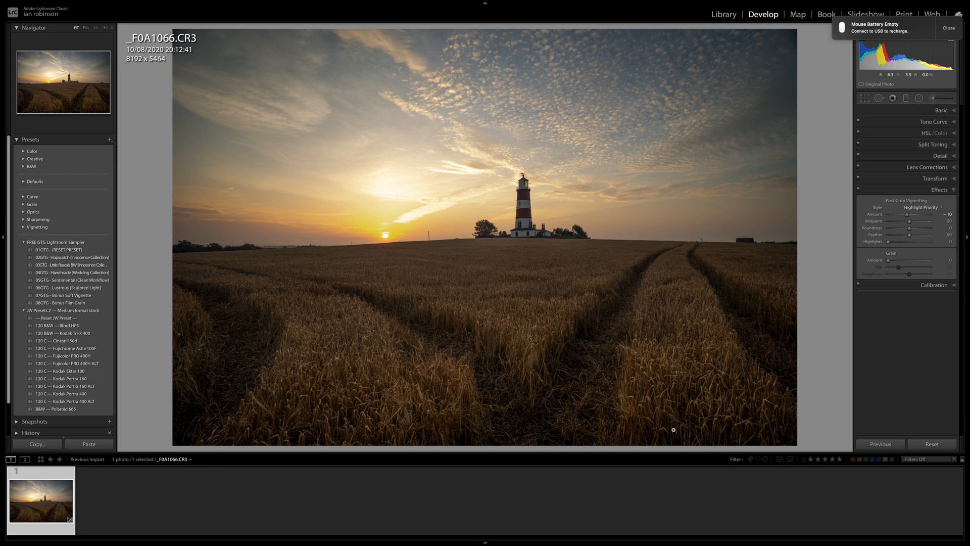
key(y)
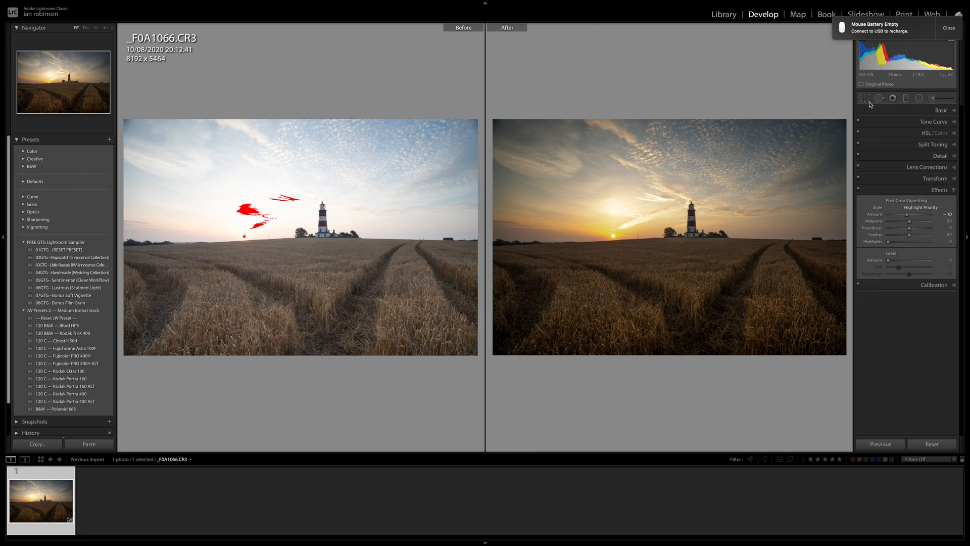
Crop the photo slightly to 7870 x 5126 from opposite corners and compare before and after side by side.
click(865, 98)
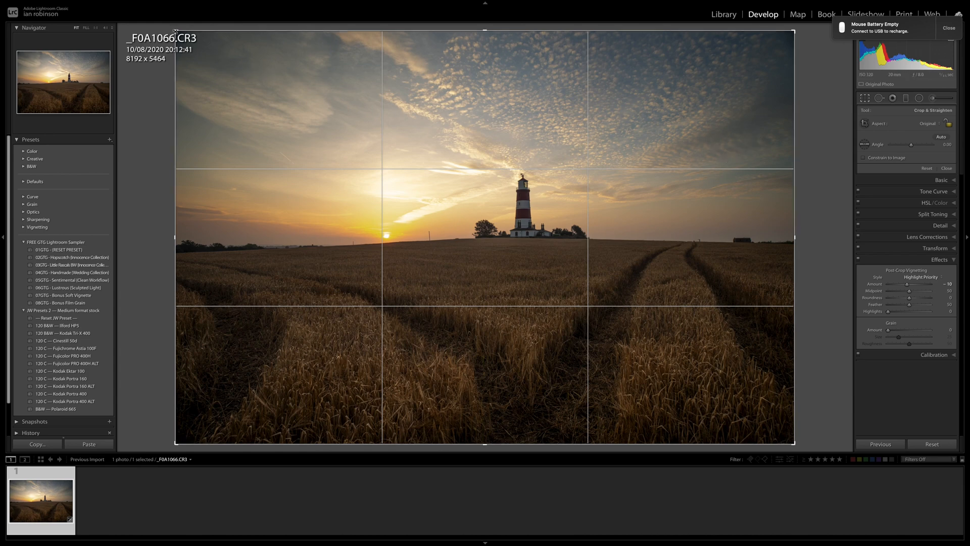
drag(175, 32, 184, 37)
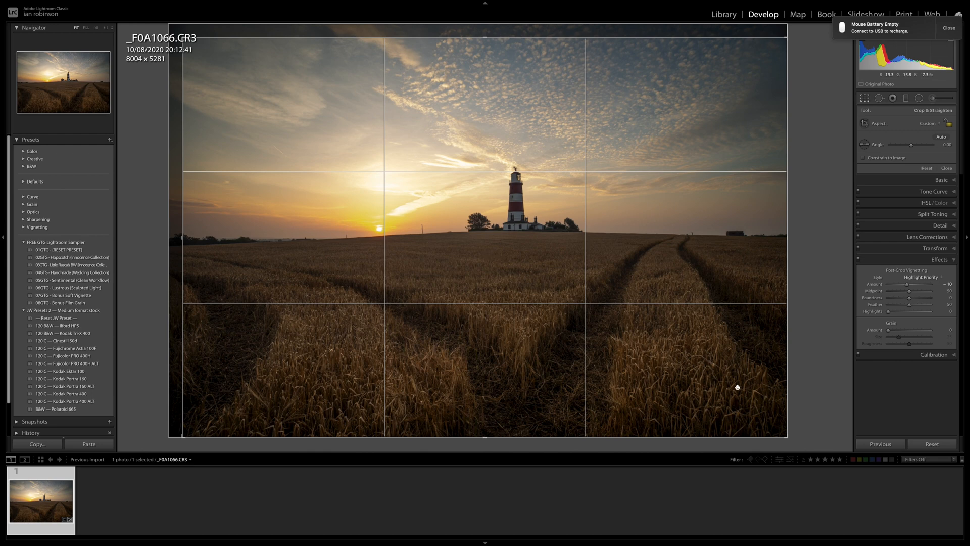
drag(786, 437, 782, 432)
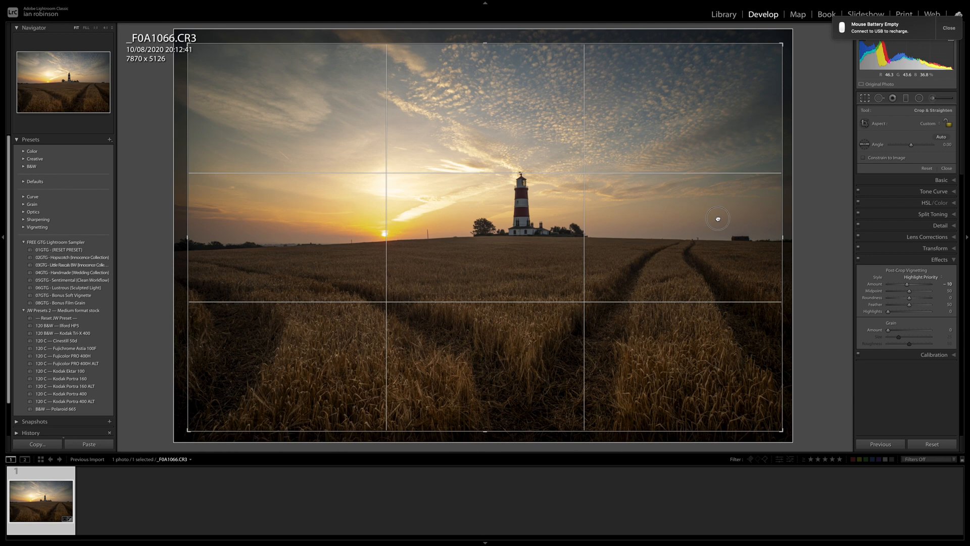
key(Return)
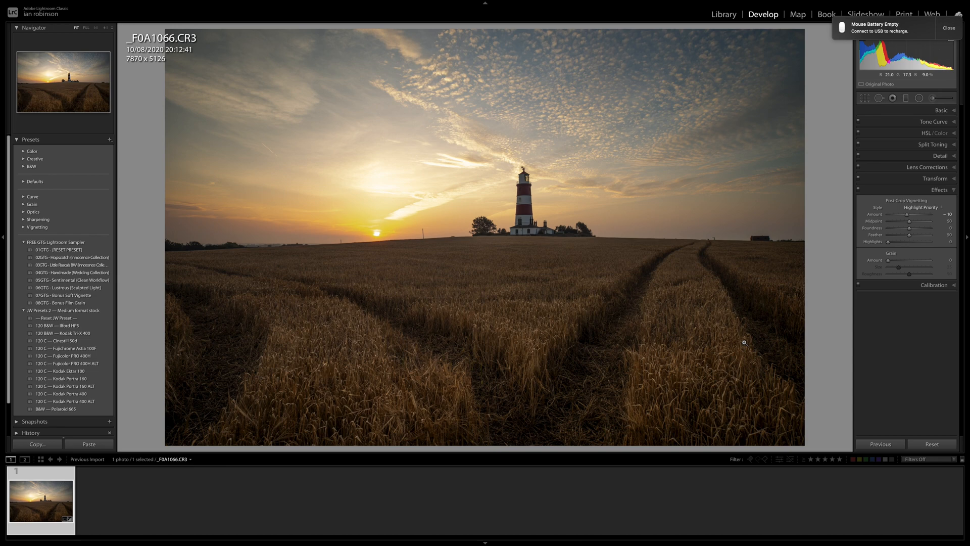
key(y)
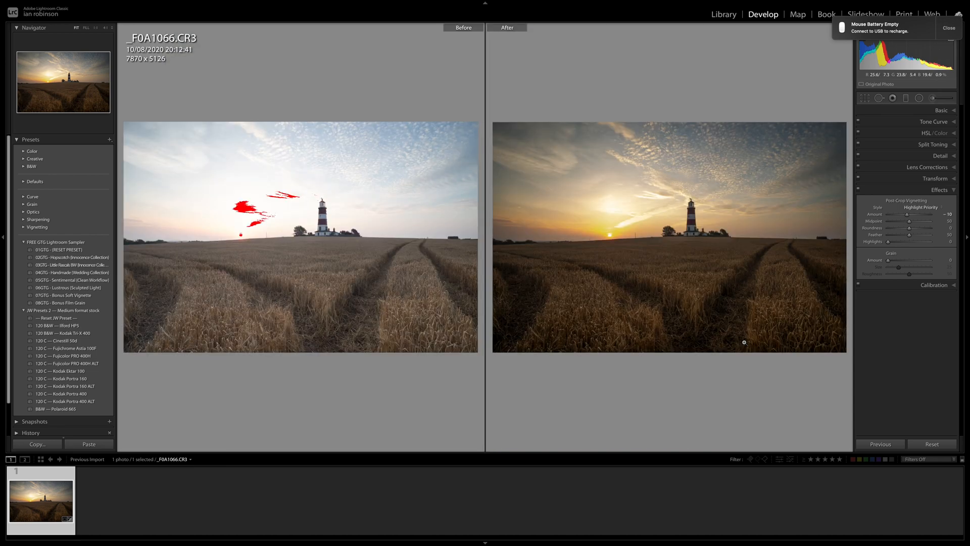